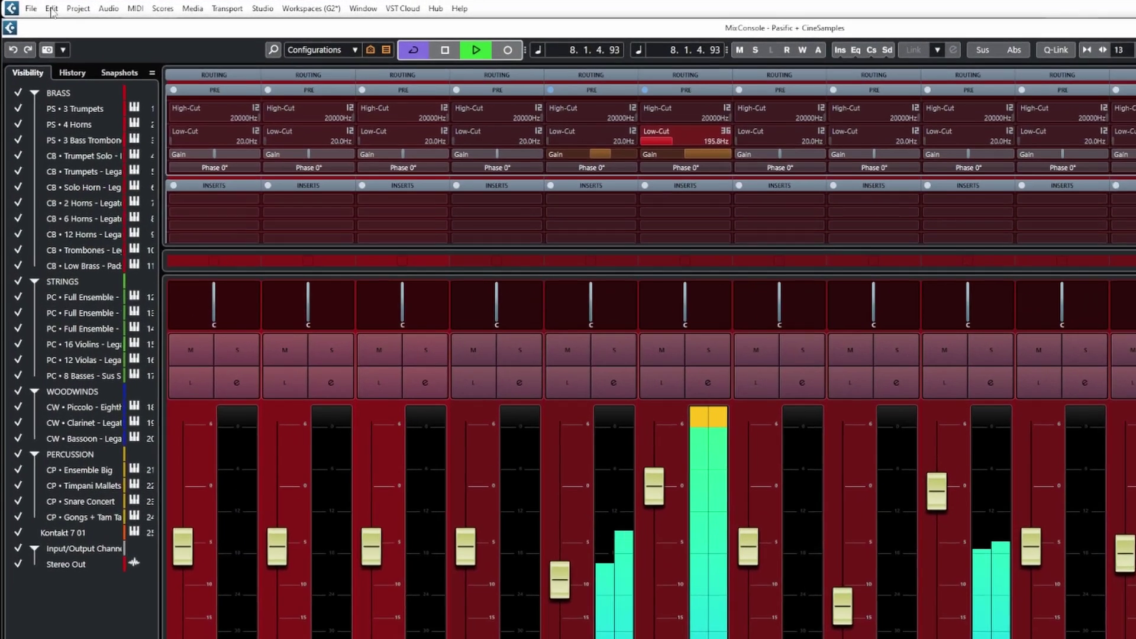
Open Preferences > Metering > Appearance and move the channel meter colour markers to -10.3, -20.5 and -33.2 dB
left_click(36, 7)
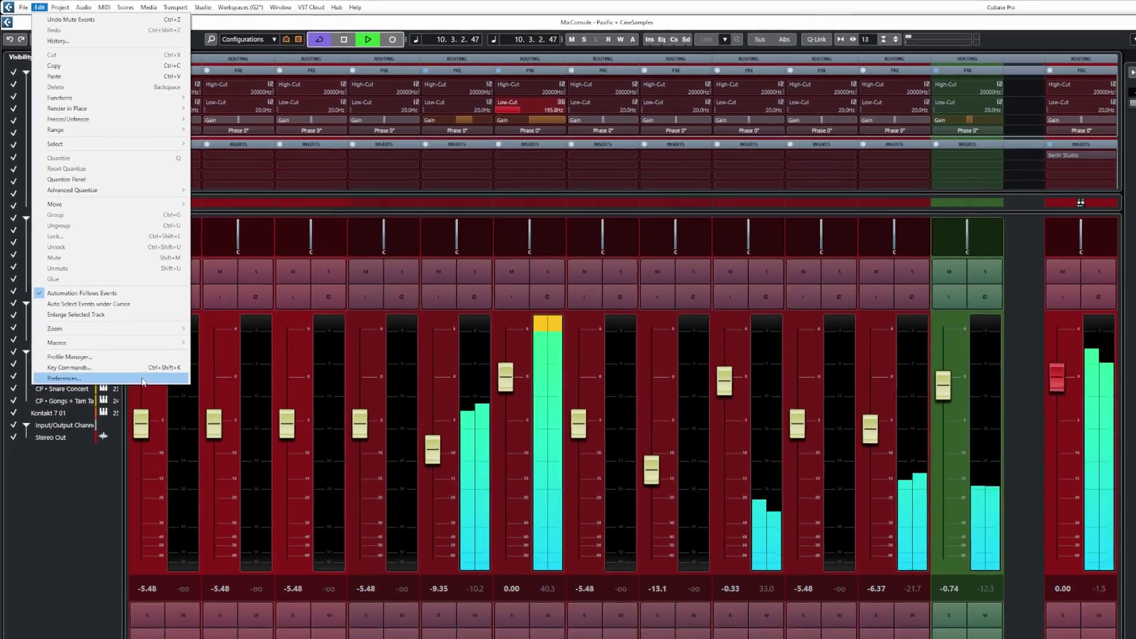
left_click(195, 513)
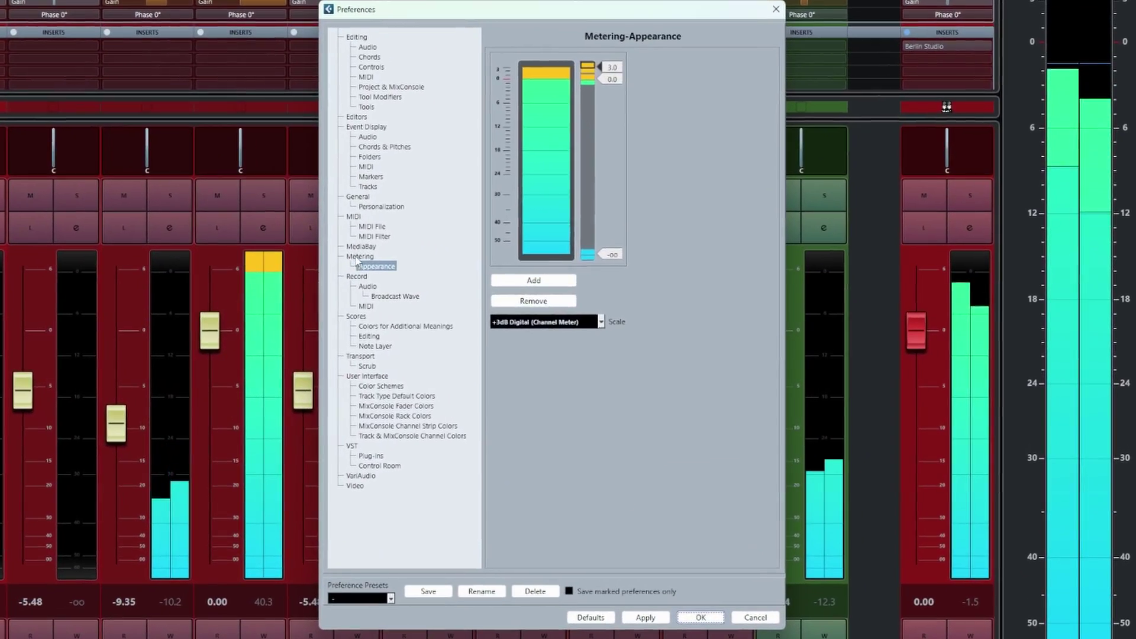
left_click(401, 264)
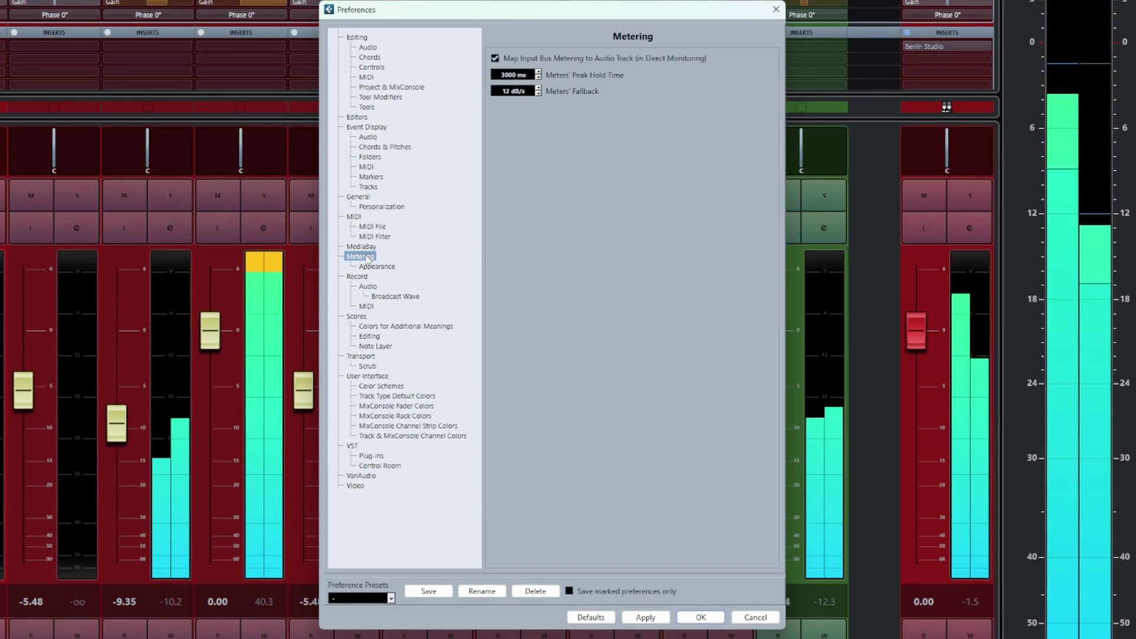
left_click(378, 267)
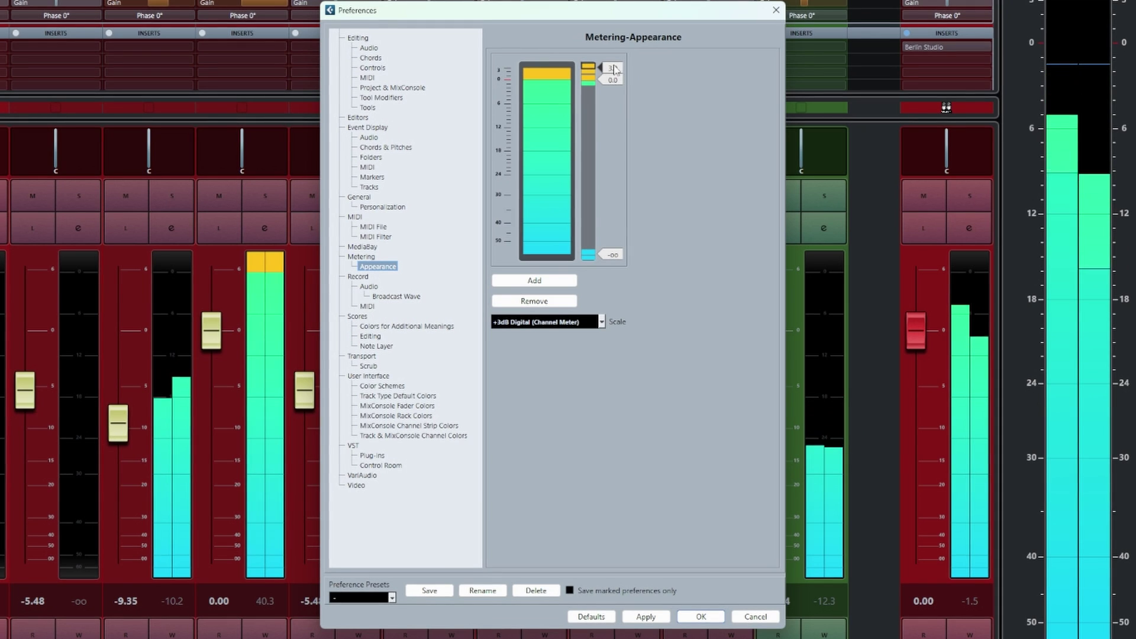
mouse_move(612, 80)
left_mouse_down()
mouse_move(598, 113)
mouse_move(613, 118)
mouse_move(613, 208)
mouse_move(609, 109)
mouse_move(609, 167)
mouse_move(615, 130)
left_mouse_up()
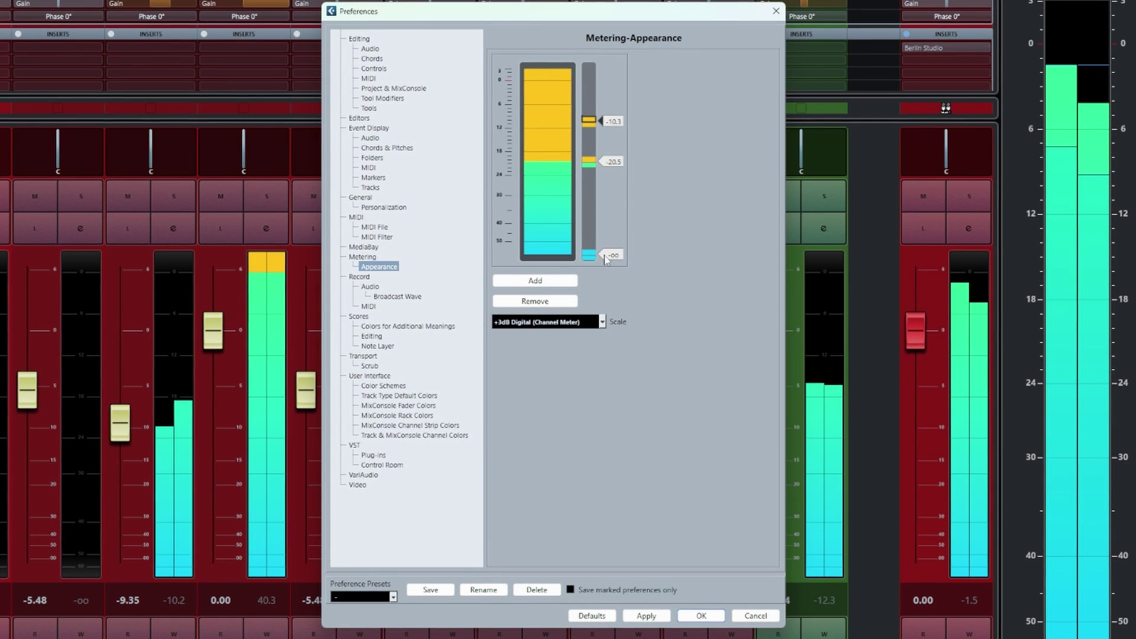
left_click_drag(606, 259, 580, 200)
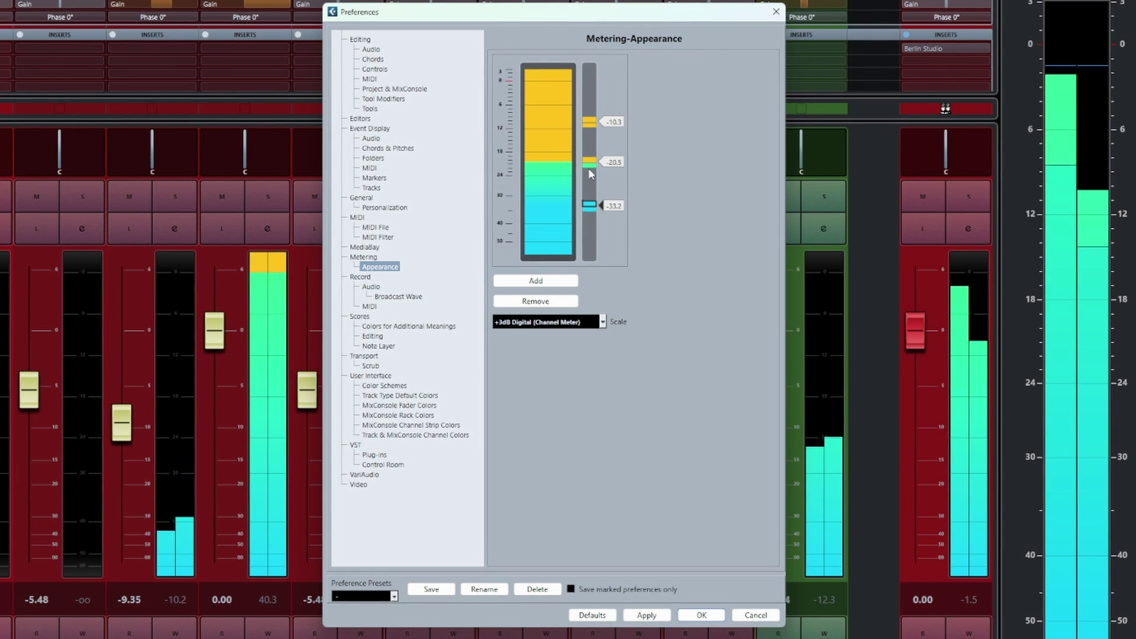
Try yellow, then green, for the -33.2 dB marker, cancelling both colour changes
left_click(589, 206)
double_click(589, 206)
left_click(624, 235)
key("Escape")
double_click(589, 208)
left_click(636, 247)
key("Escape")
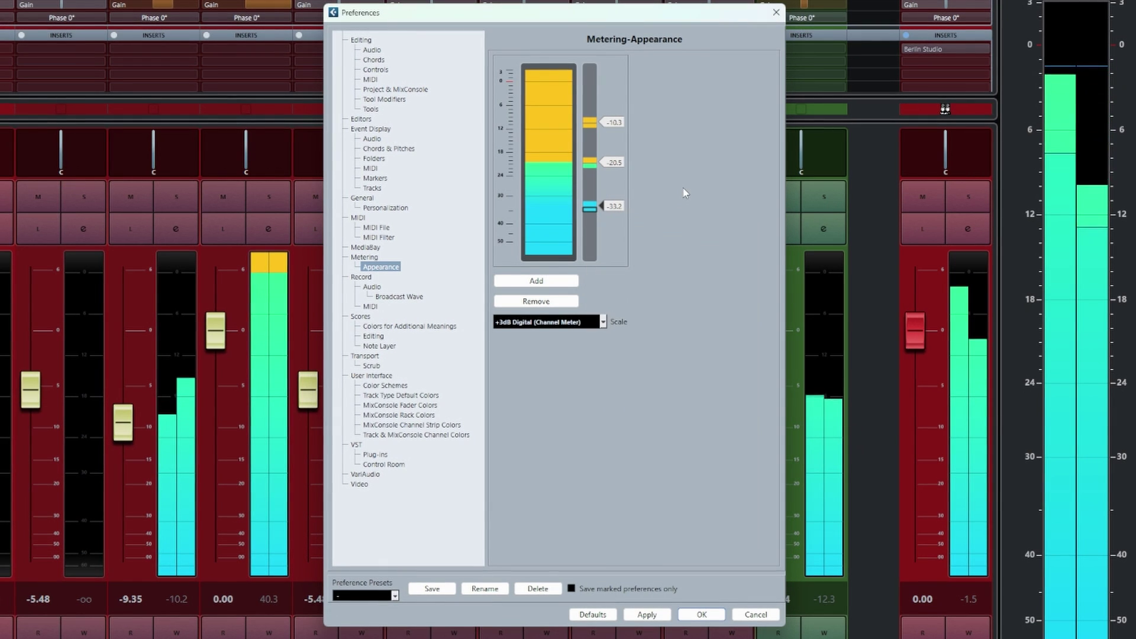
Switch to the K-14 scale and back to +3dB Digital (Channel Meter), then restore its default colours
left_click(604, 322)
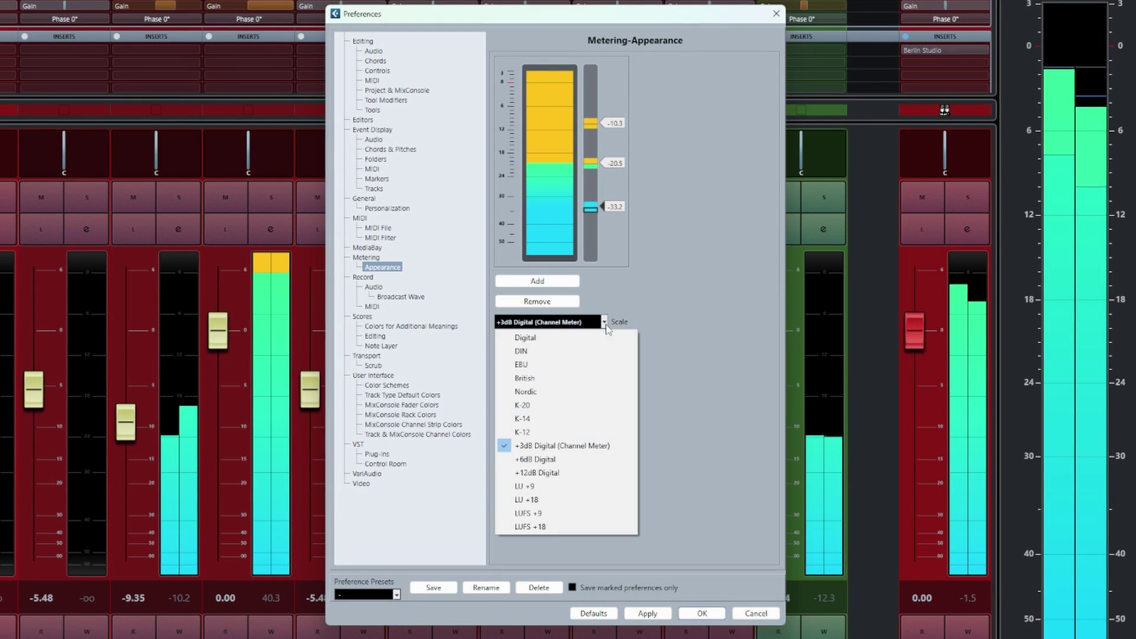
left_click(630, 418)
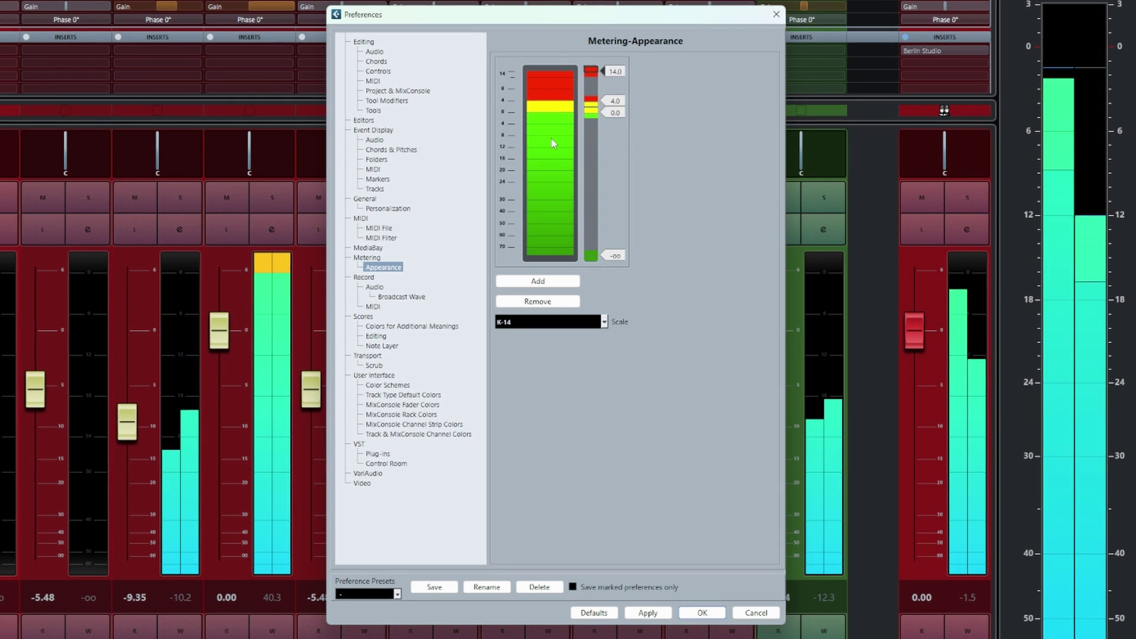
left_click(605, 323)
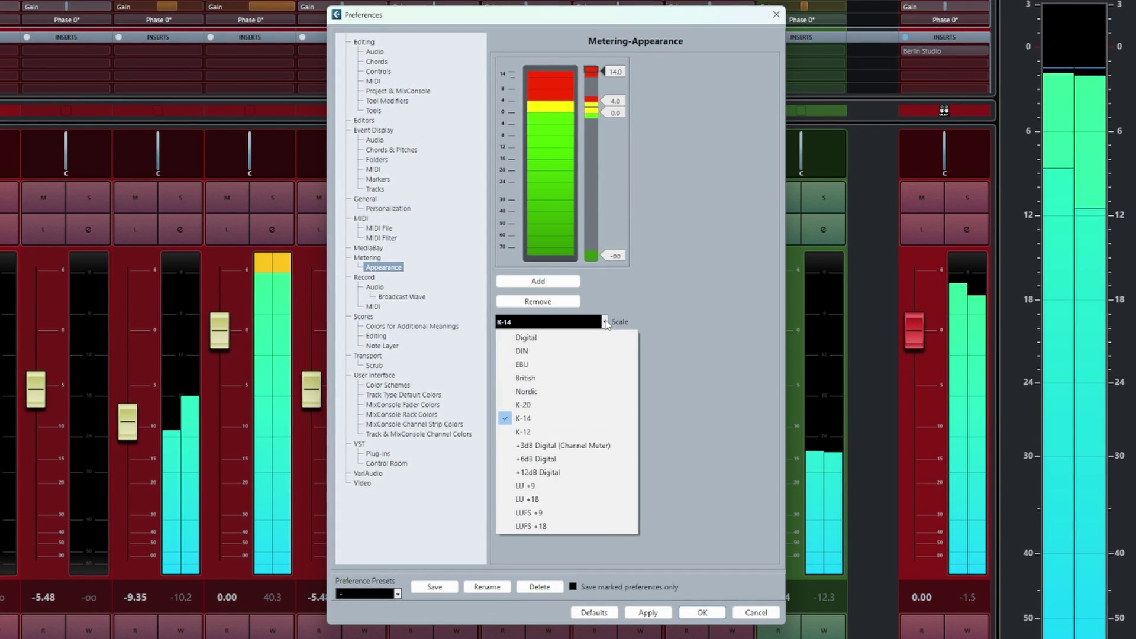
left_click(605, 448)
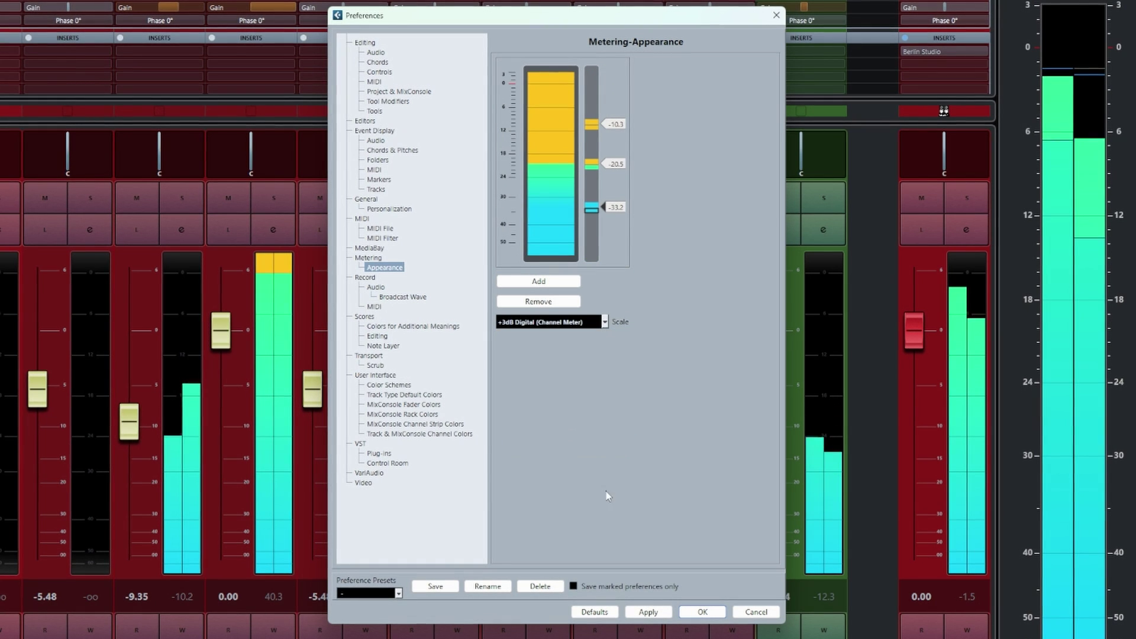
left_click(602, 613)
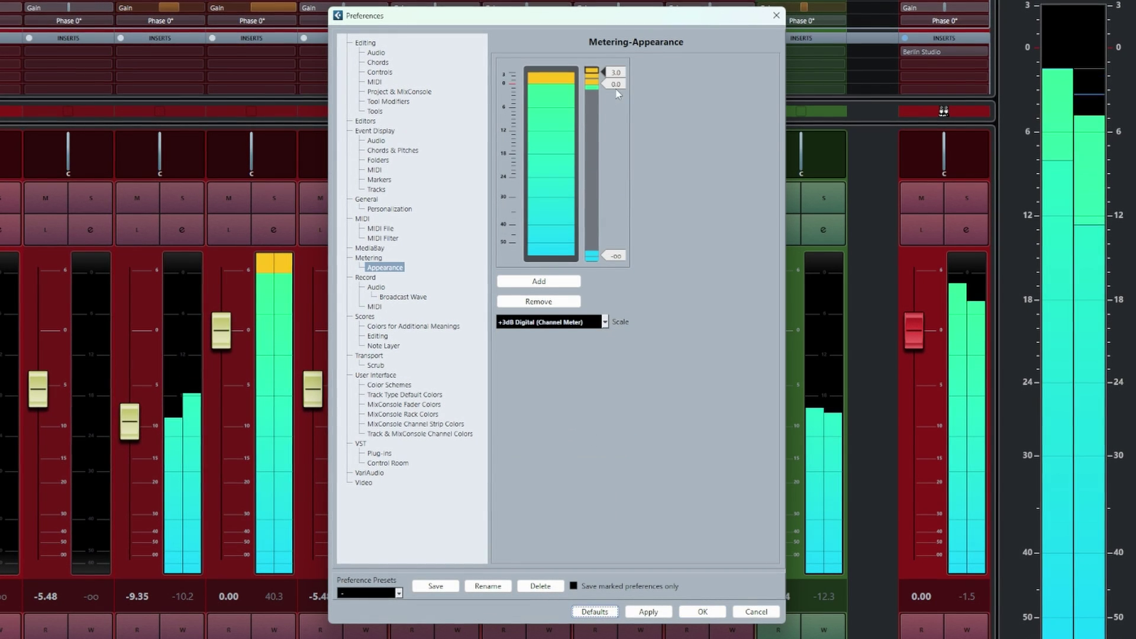
Remove the 0.0 and 3.0 colour markers and set the bottom marker to -12 dB
left_click(562, 302)
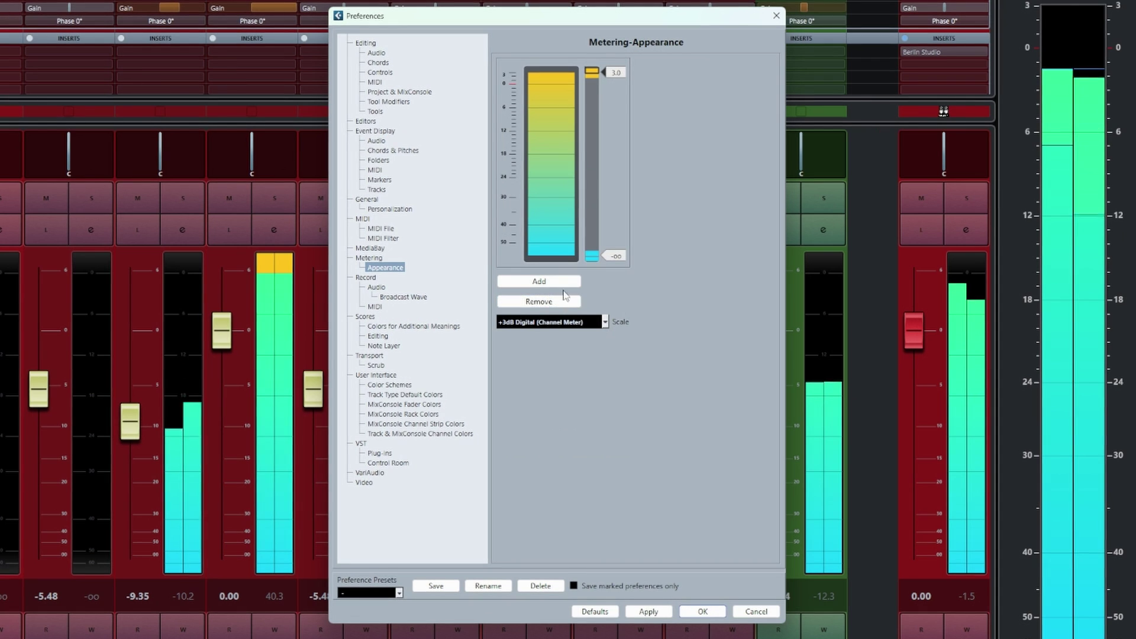
left_click(563, 303)
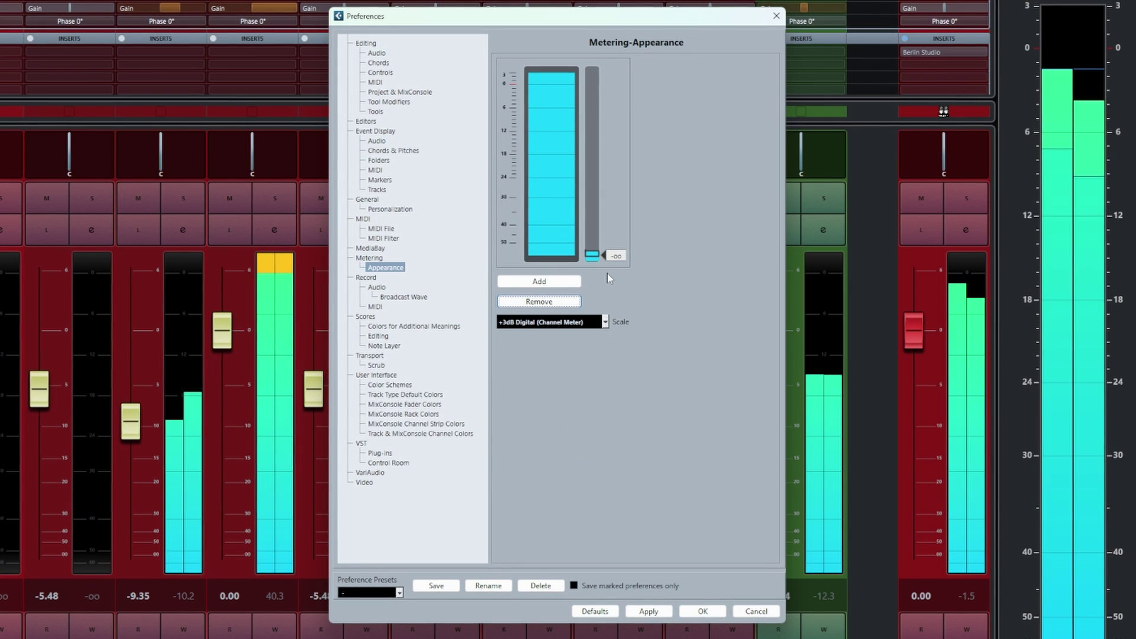
left_click(618, 258)
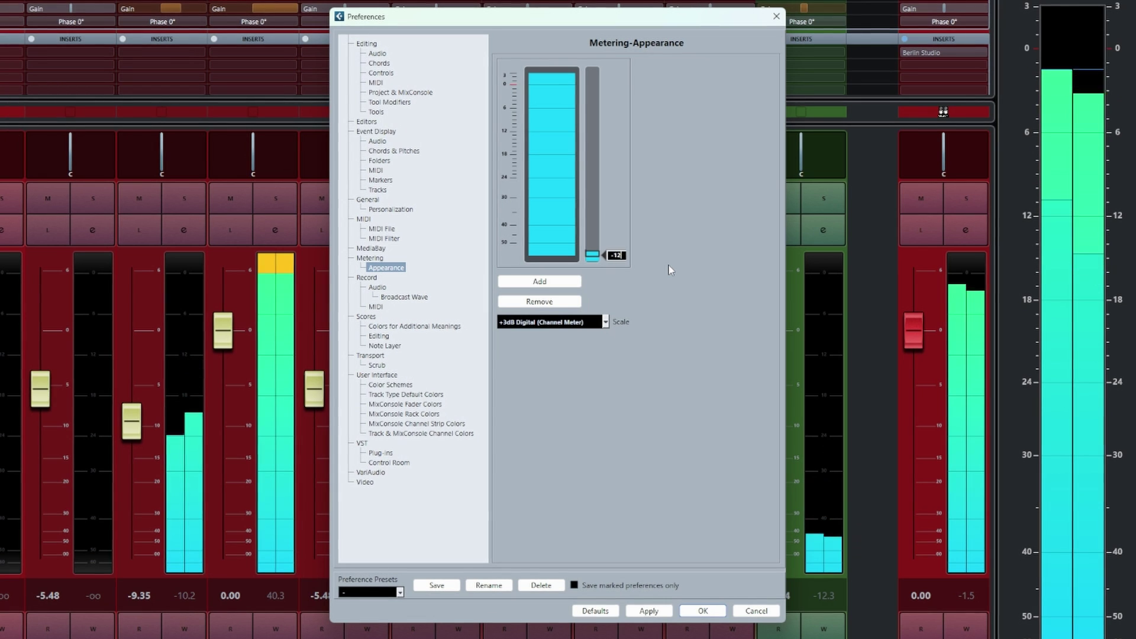
type("-12")
key("Return")
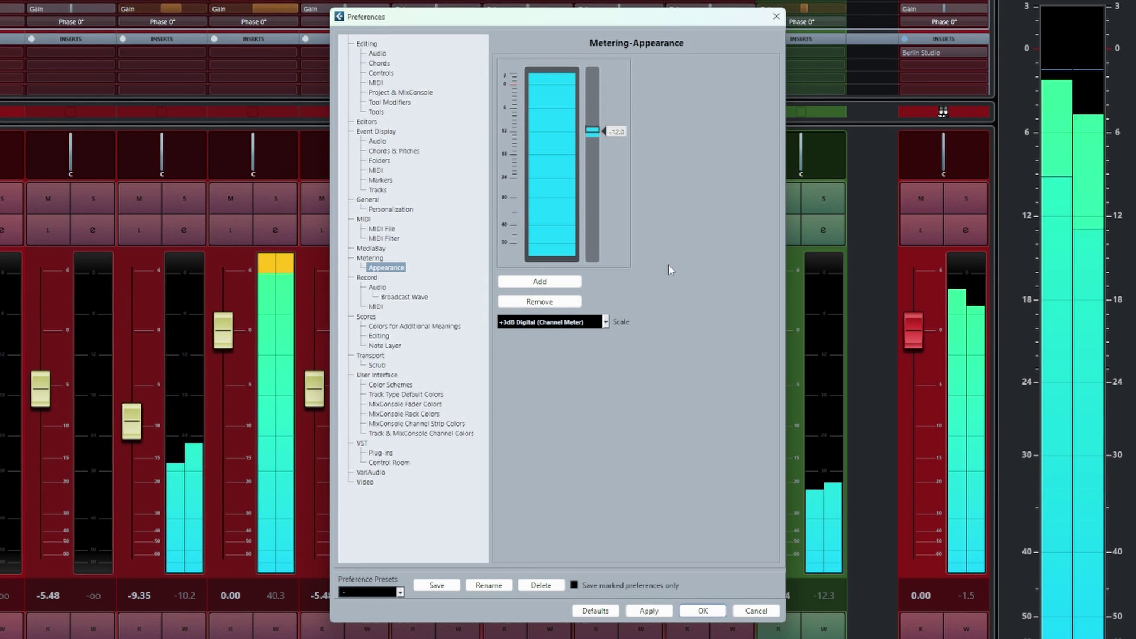
Make the zone above -12.0 dB a bright, fully saturated yellow-green and apply it to the mixer
double_click(593, 132)
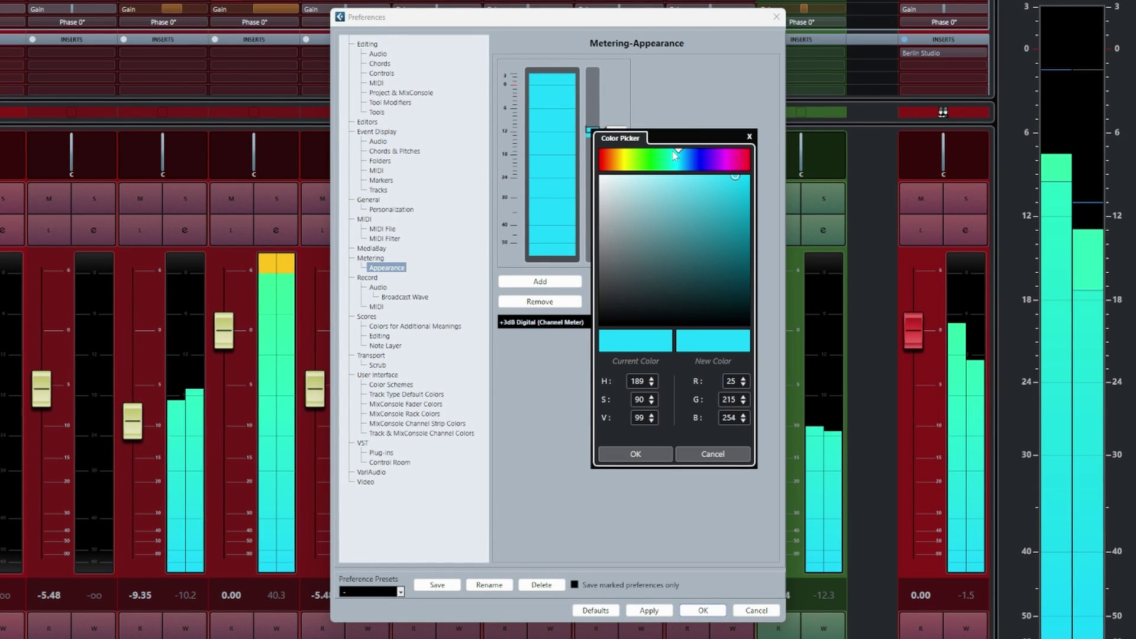
left_click_drag(675, 155, 631, 157)
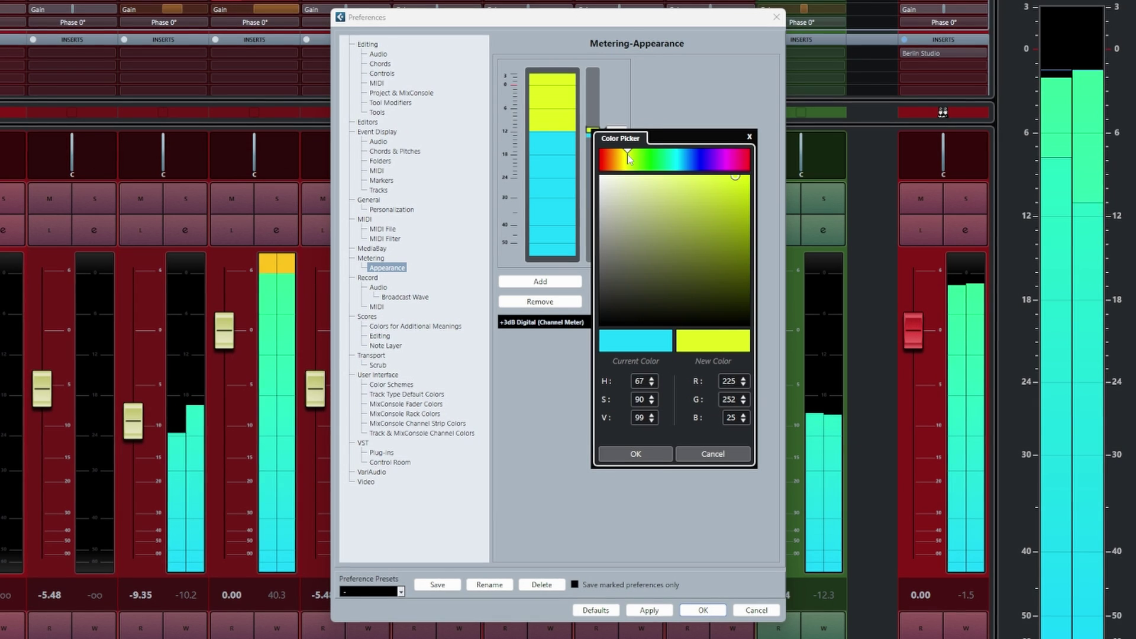
left_click_drag(740, 190, 775, 175)
left_click(649, 453)
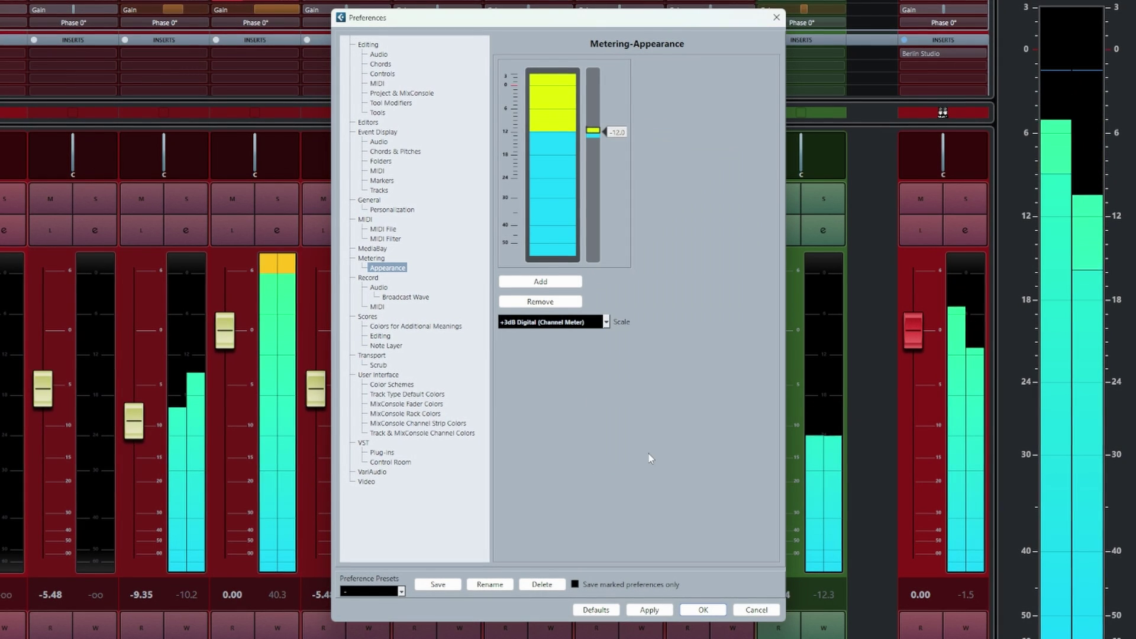
left_click(648, 610)
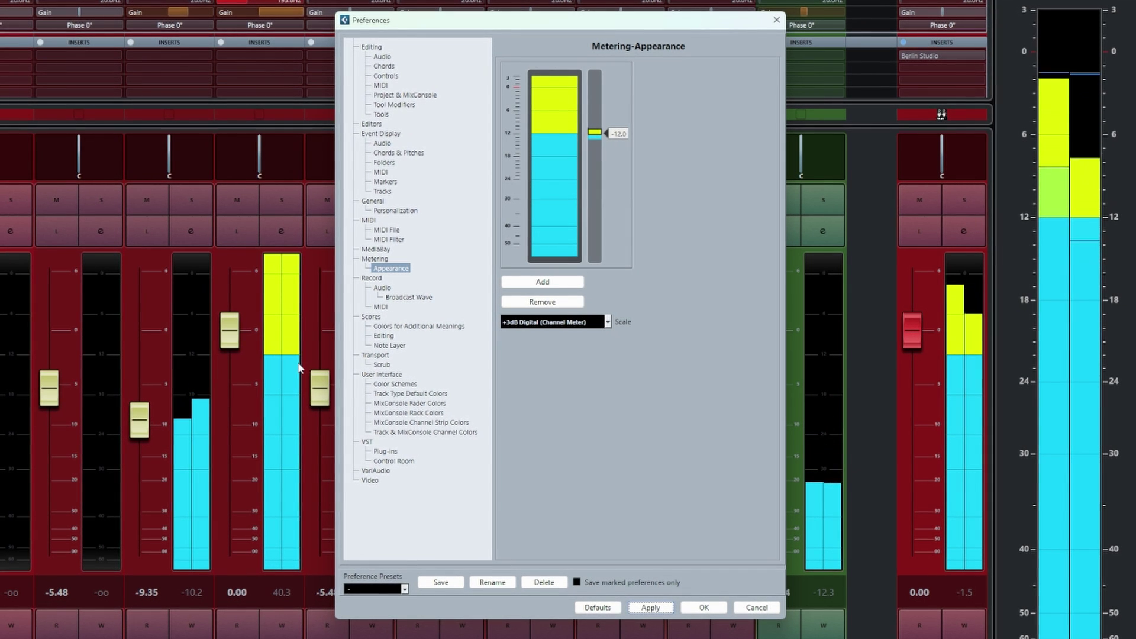
Add a new colour marker at -6.0 dB, colour it green, and apply it to the mixer meters
left_click(558, 284)
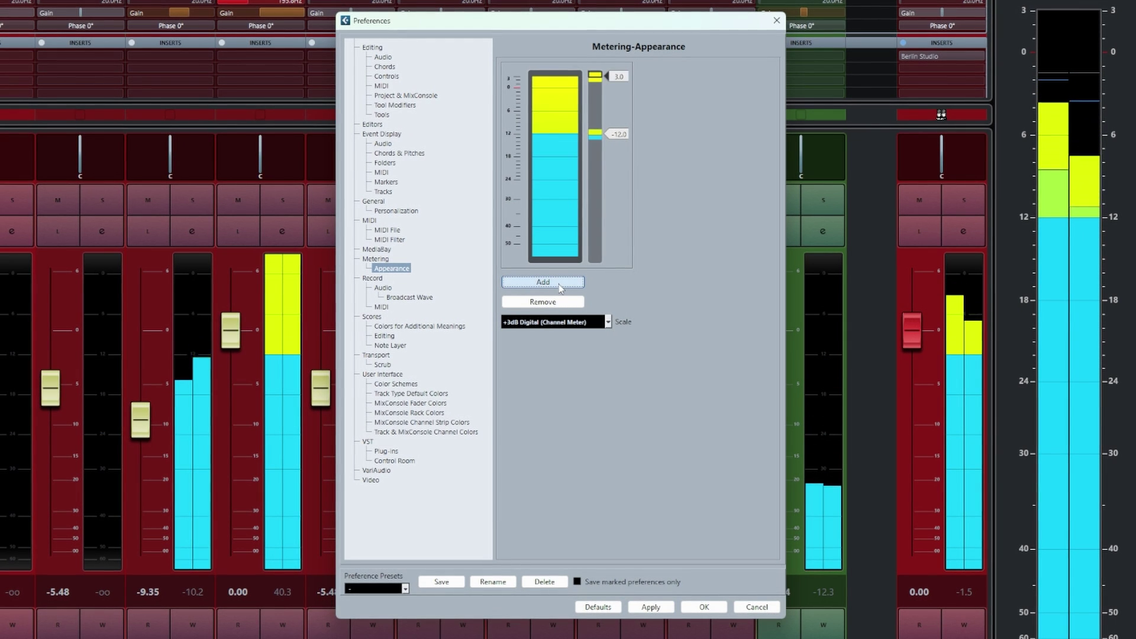
left_click(620, 76)
type("-3")
key("Return")
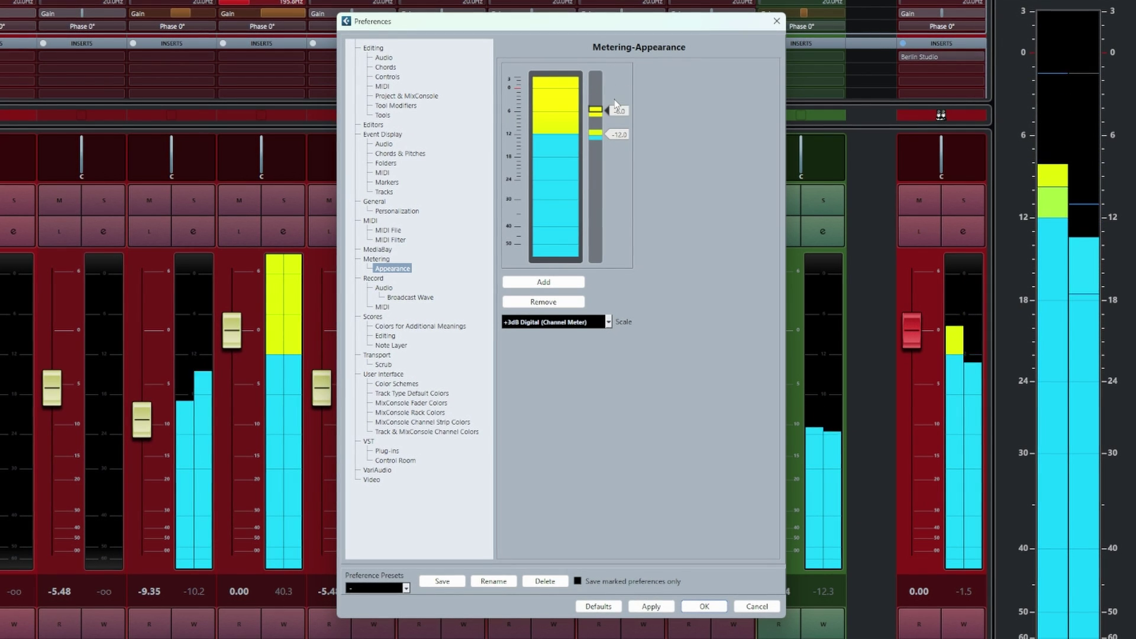
double_click(601, 113)
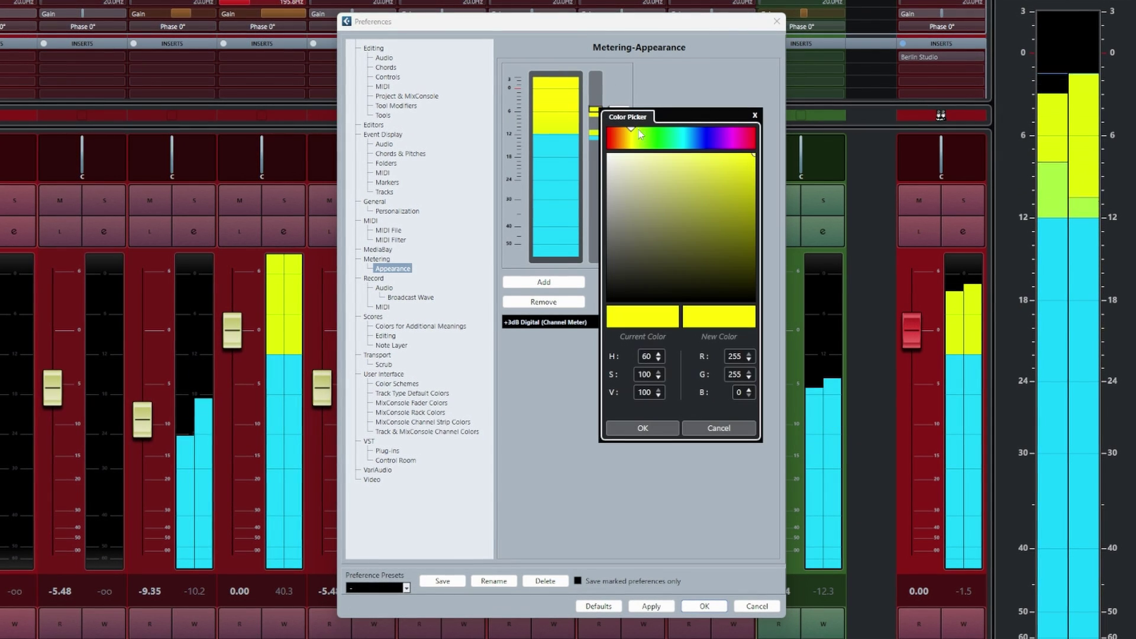
left_click(663, 130)
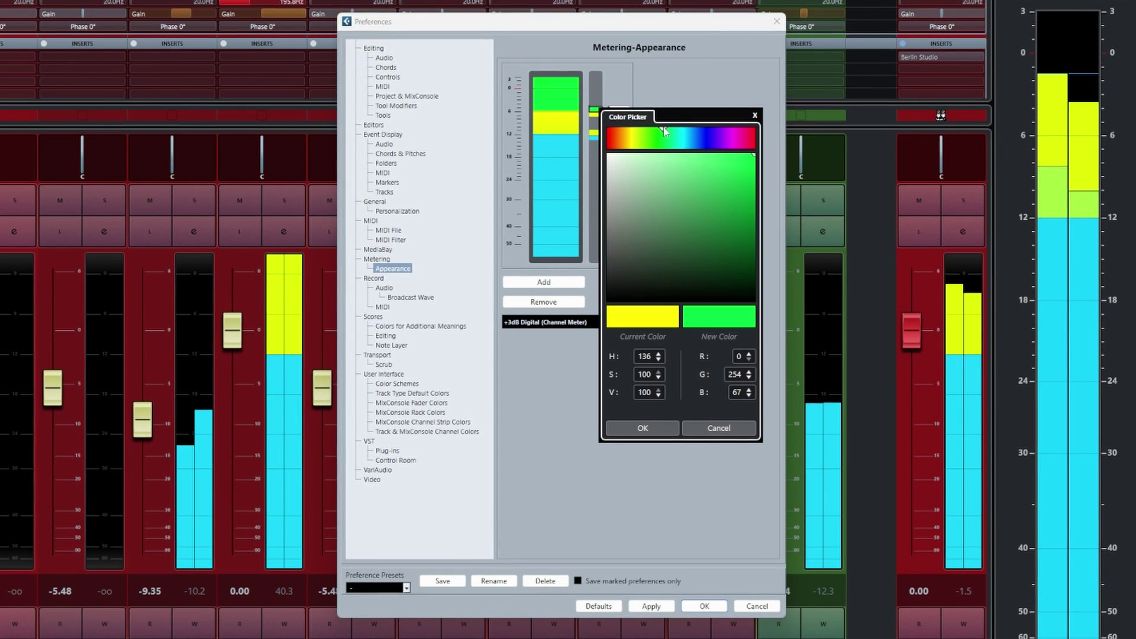
left_click(643, 429)
left_click(651, 605)
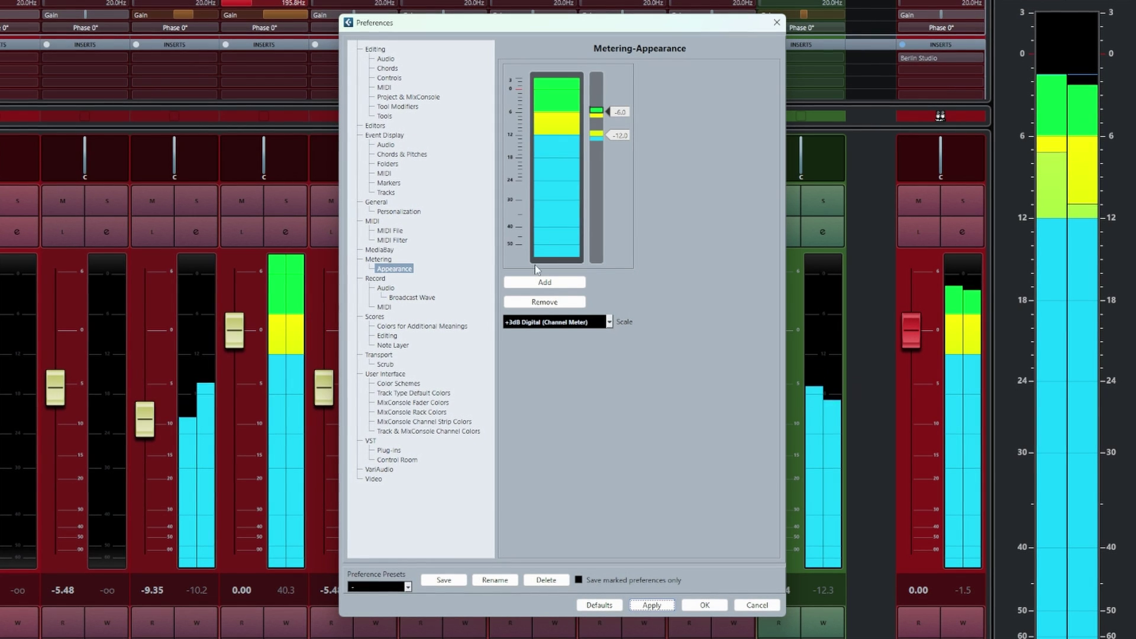
Add another colour marker at 3.0 and move it down to 1.3 dB
left_click(553, 280)
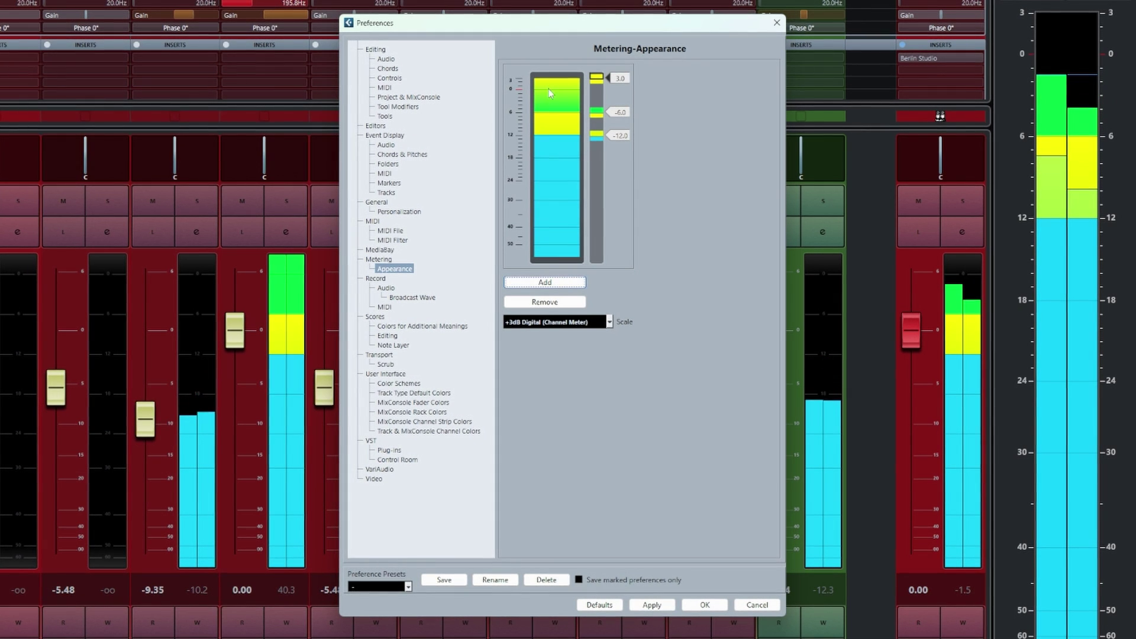
left_click_drag(595, 82, 595, 91)
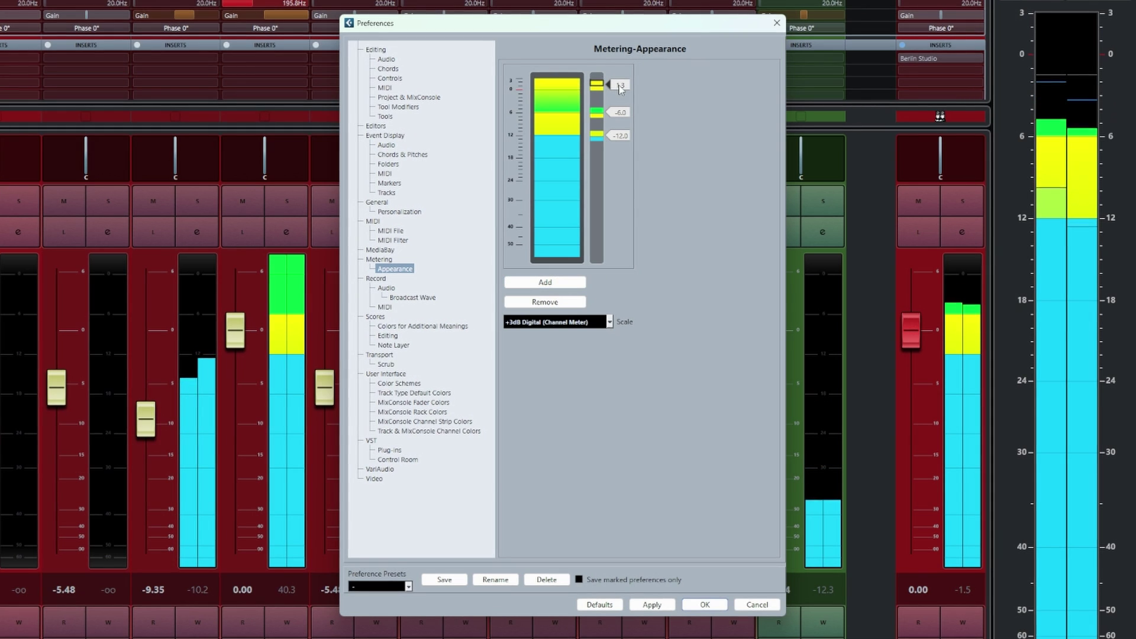
double_click(599, 114)
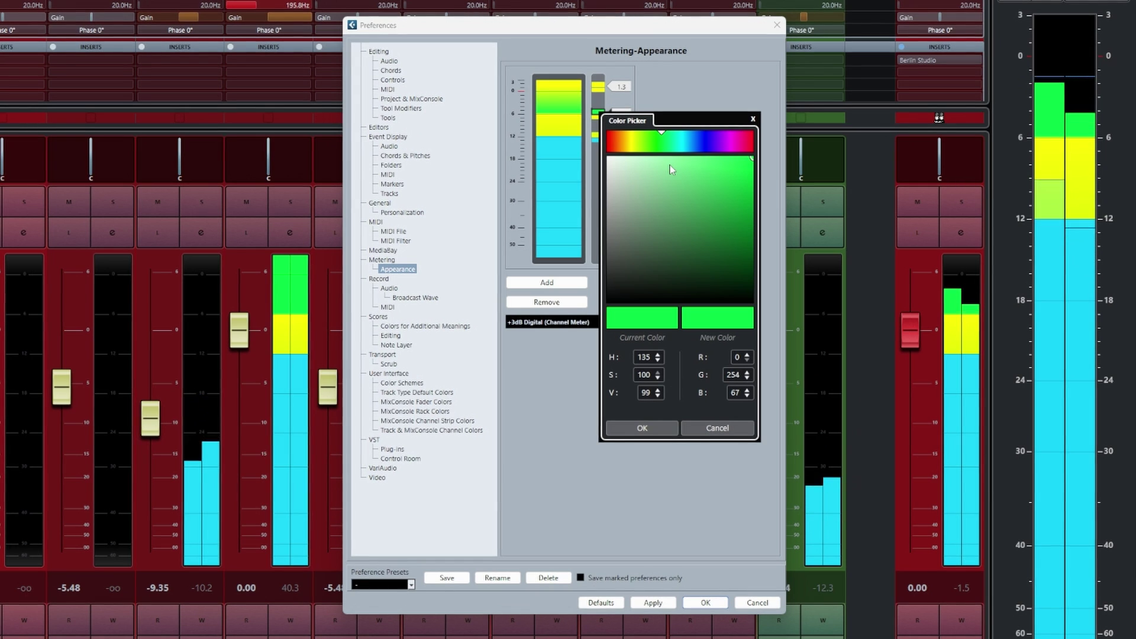
key("Escape")
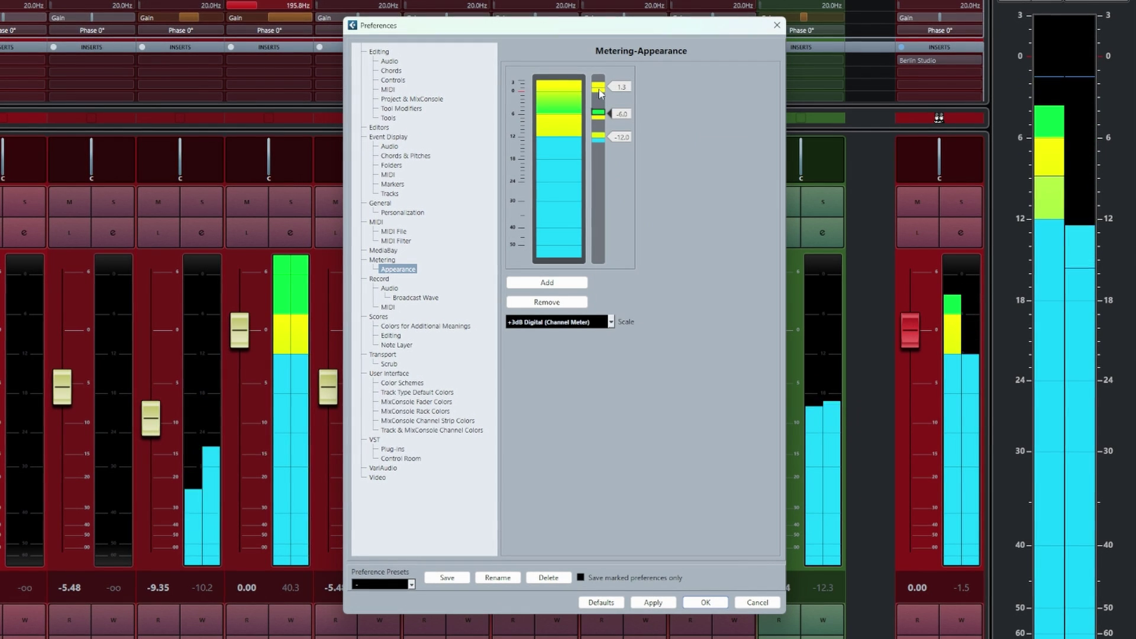
Colour the top 1.3 dB marker green, then change it to red
left_click(598, 87)
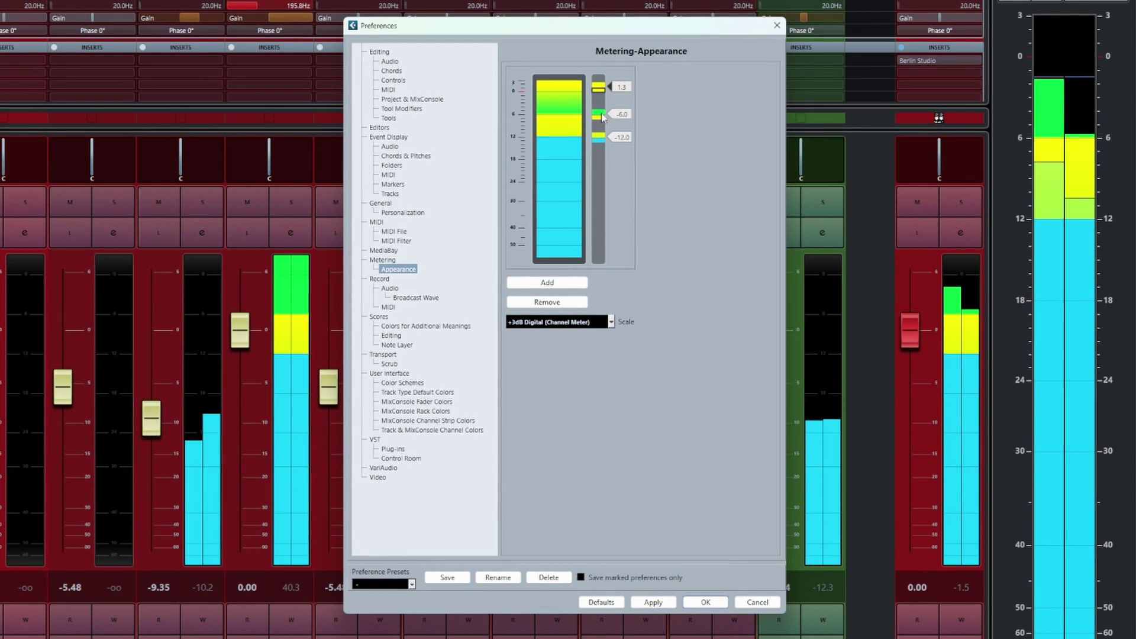
double_click(599, 90)
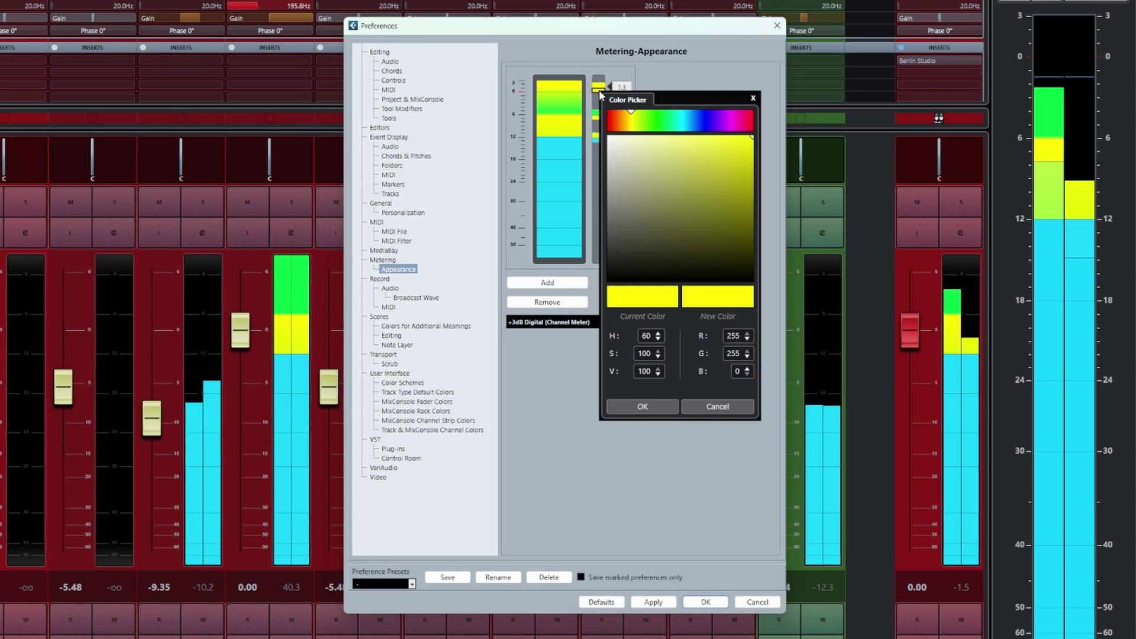
left_click(661, 114)
left_click(646, 406)
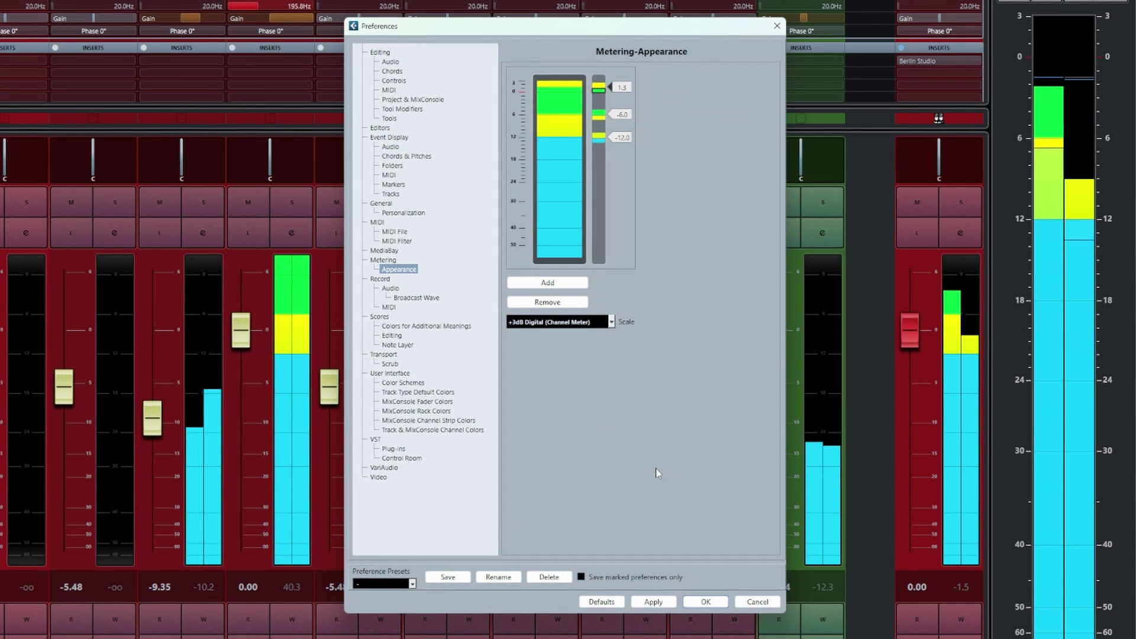
double_click(601, 89)
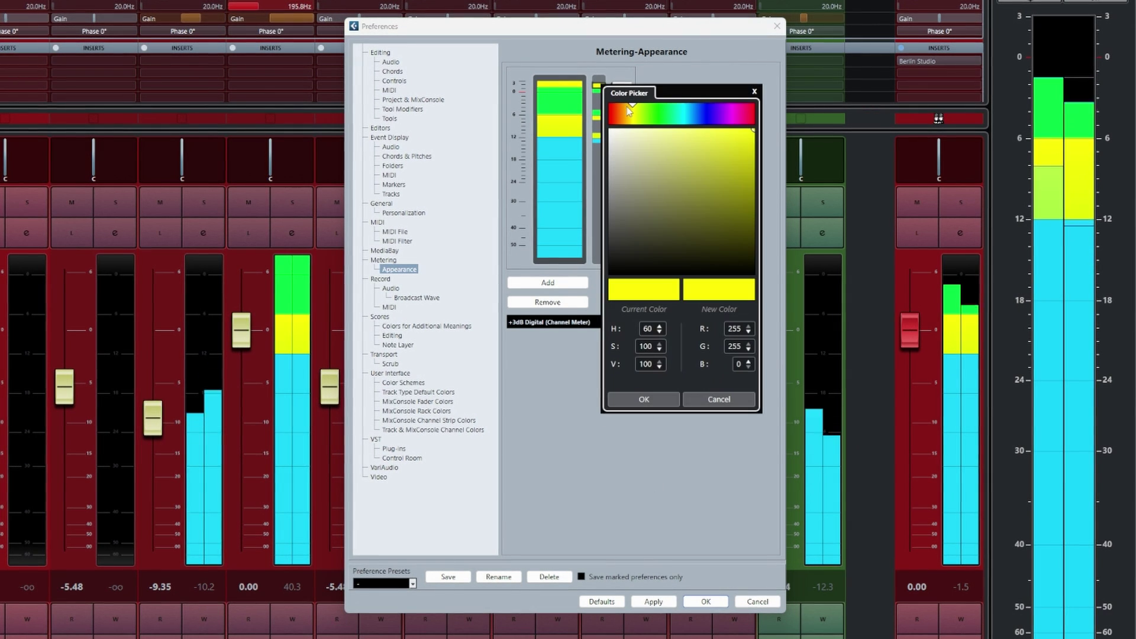
left_click_drag(631, 113, 610, 112)
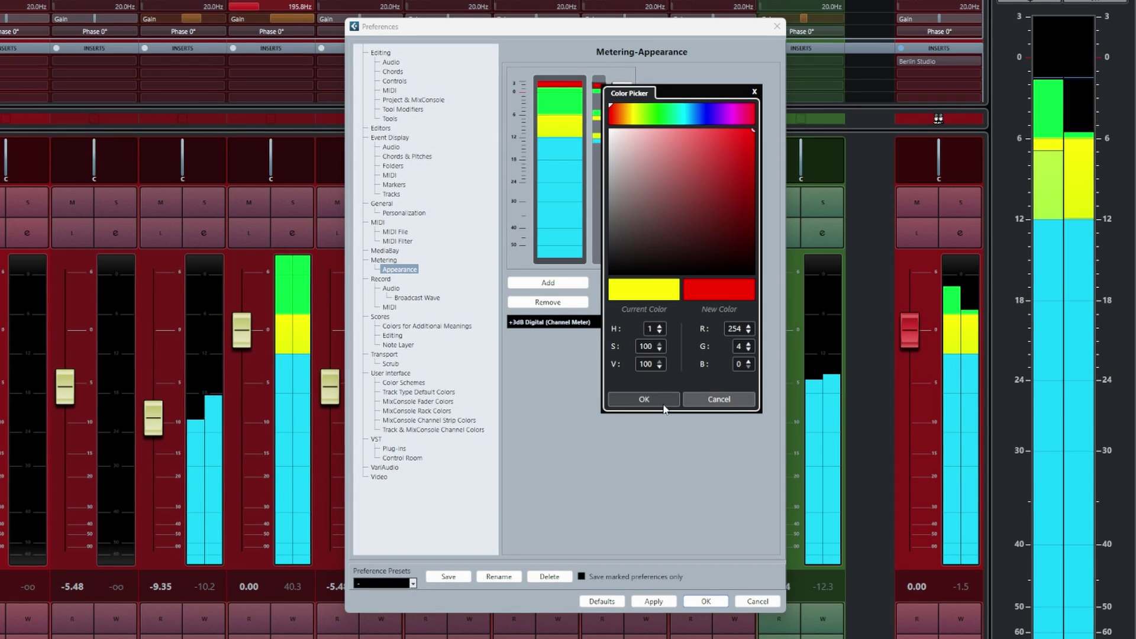
left_click(656, 401)
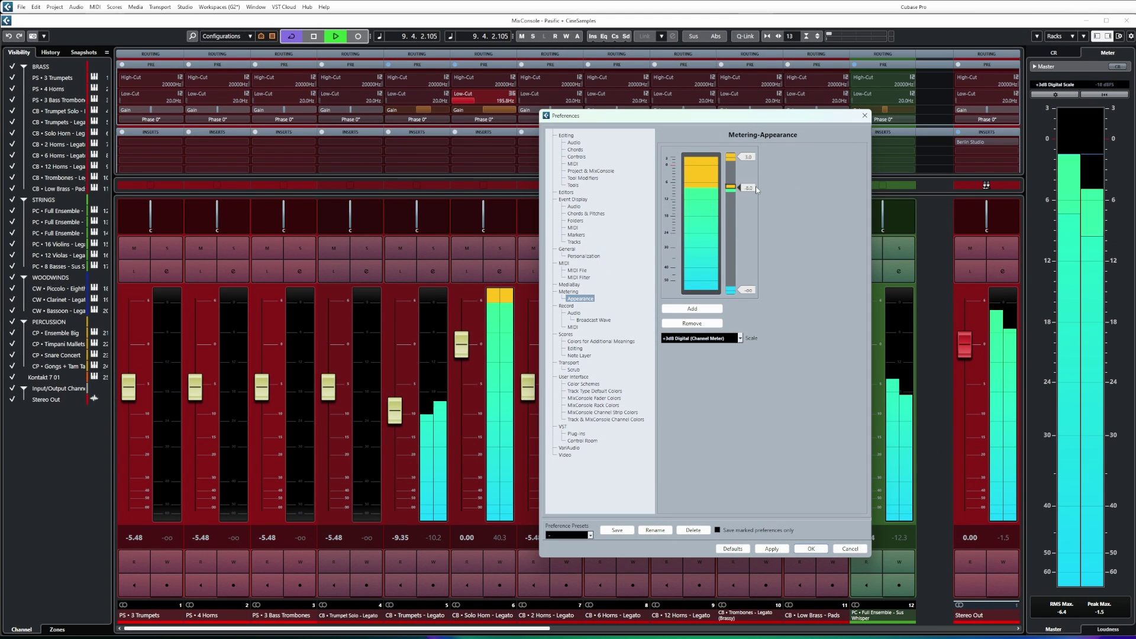
Add a new colour point and change the bottom meter colour from cyan to blue
left_click(732, 187)
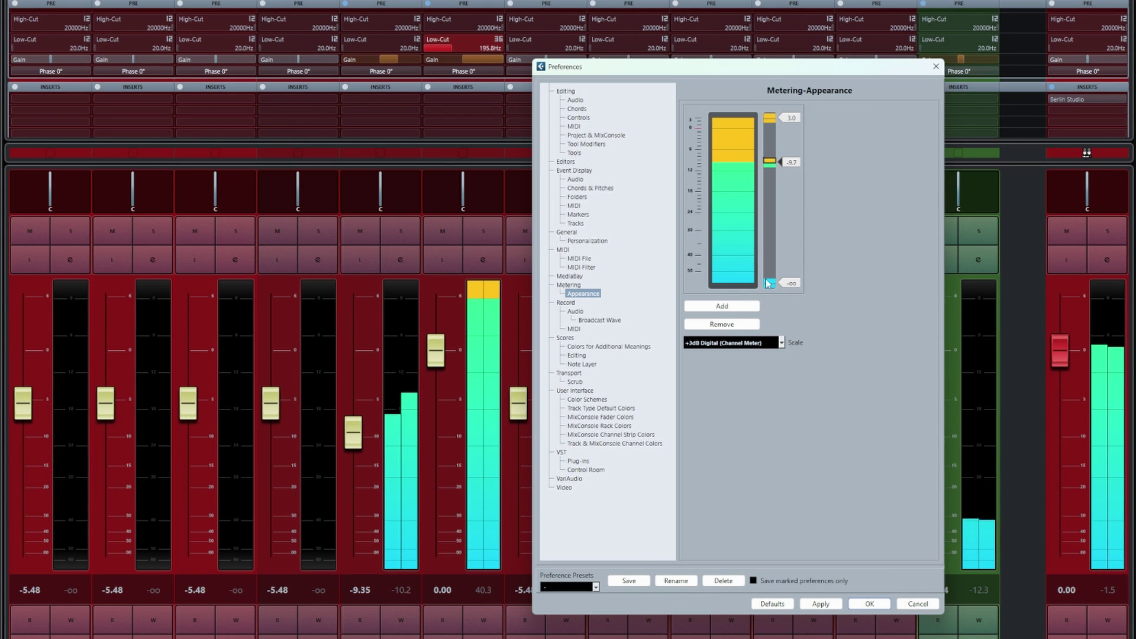
double_click(768, 283)
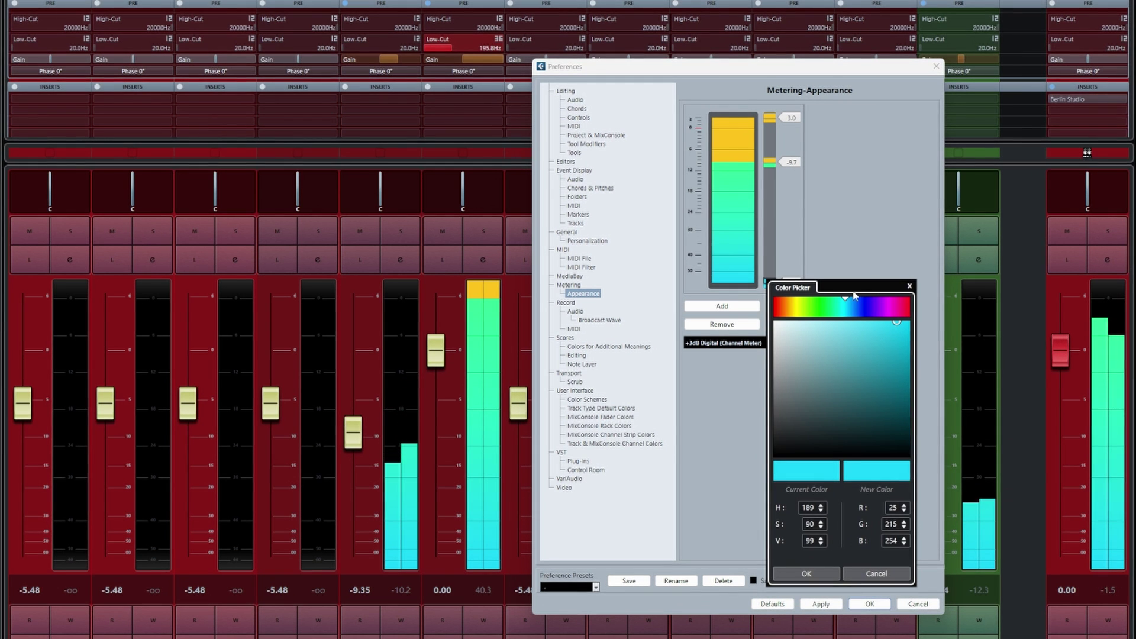
left_click_drag(843, 306, 869, 305)
left_click(806, 573)
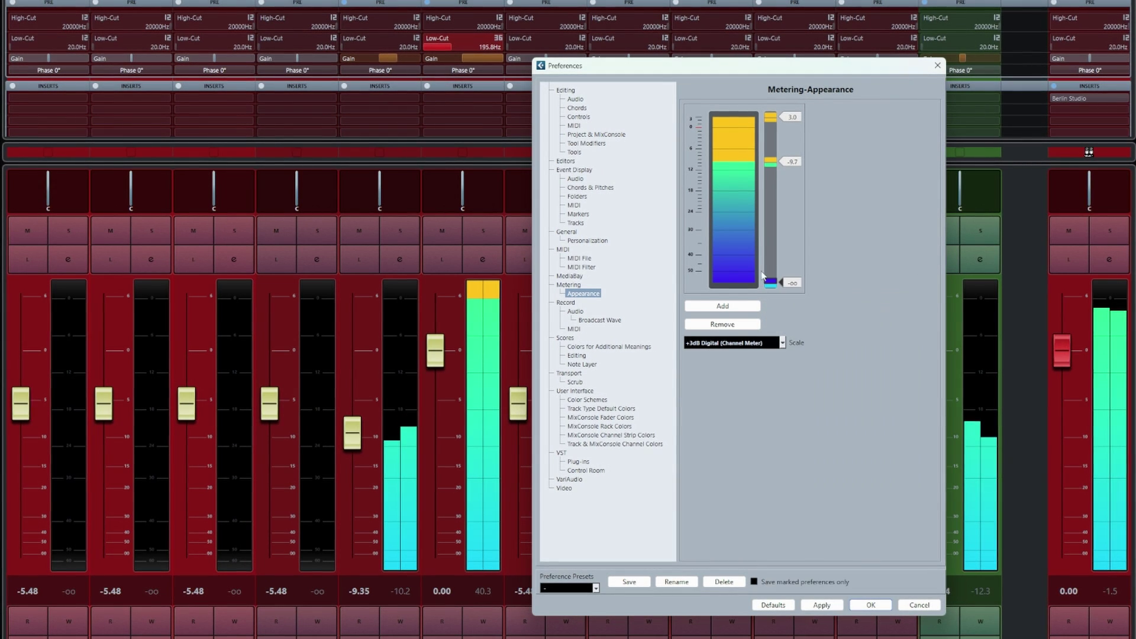
Make the -9.7 point turquoise and move it up to -6.0 dB
double_click(770, 161)
mouse_move(846, 194)
left_mouse_down()
mouse_move(881, 220)
mouse_move(851, 209)
mouse_move(896, 209)
left_mouse_up()
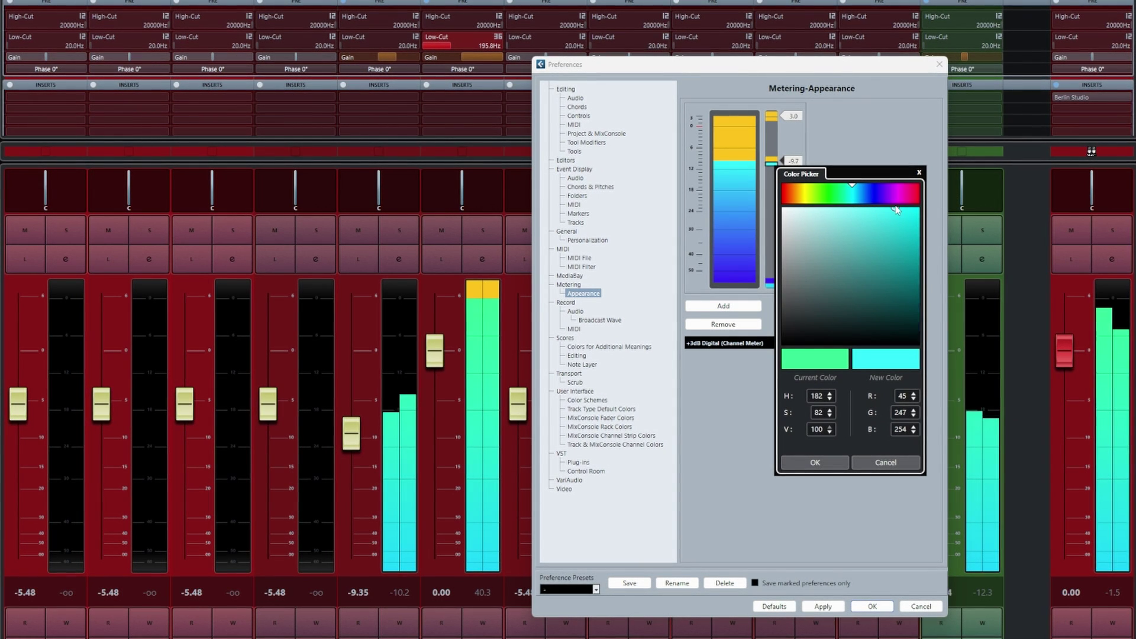
left_click(817, 459)
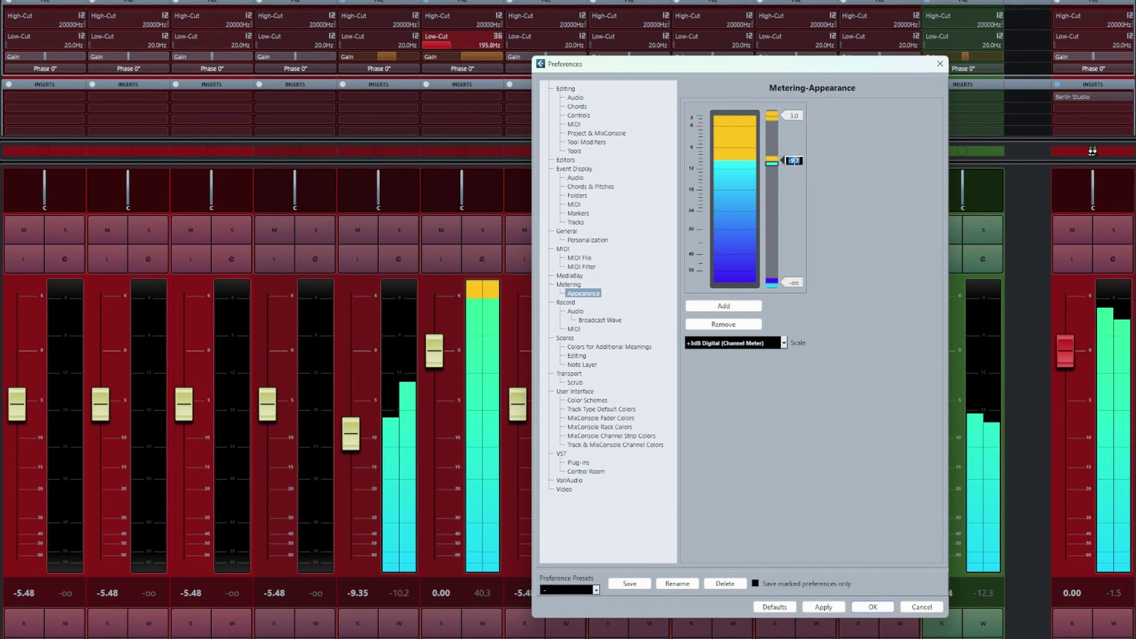
mouse_move(794, 161)
left_mouse_down()
mouse_move(794, 146)
mouse_move(810, 175)
left_mouse_up()
double_click(778, 145)
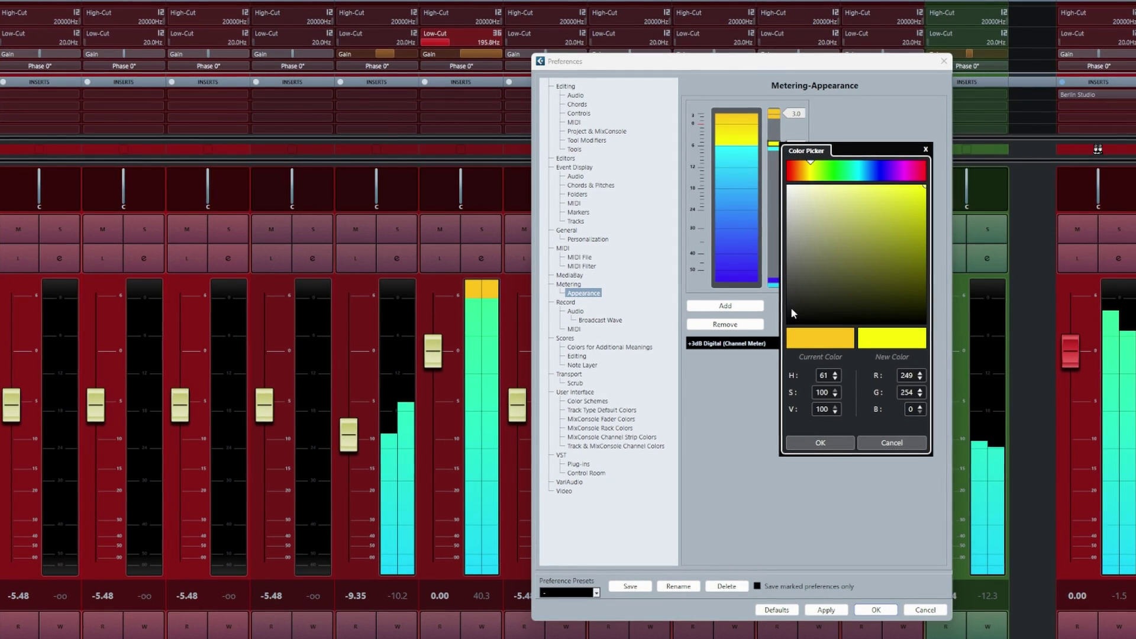
Keep -6.0 yellow, move the top point to 0.0 dB in yellow, and apply to all meters
left_click(837, 445)
left_click_drag(800, 122, 800, 129)
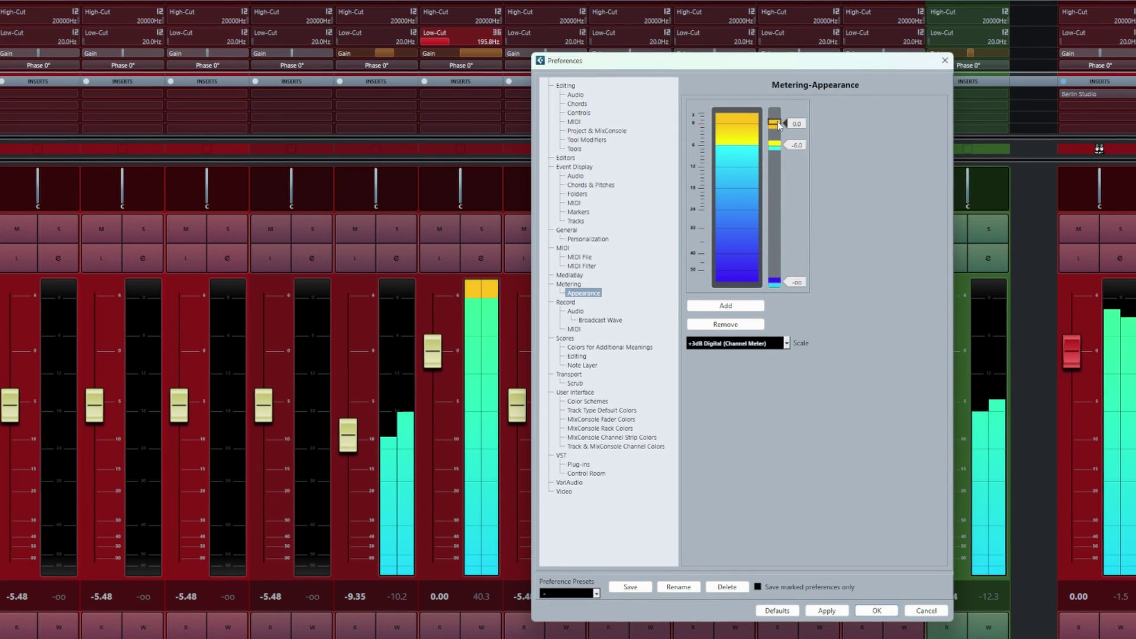
double_click(775, 124)
left_click(809, 145)
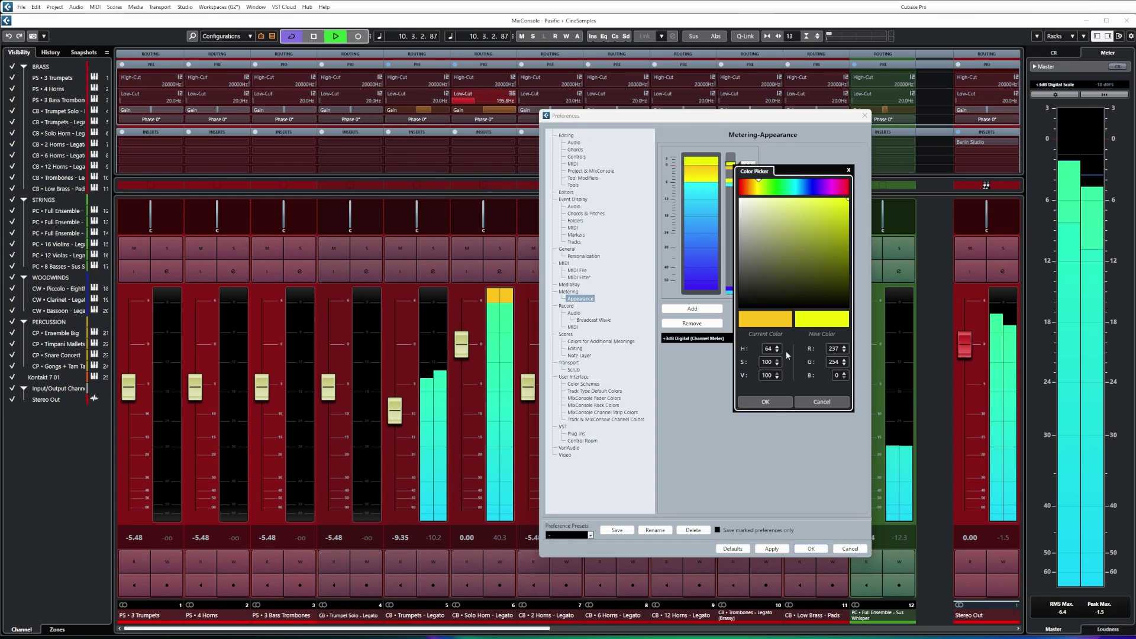
left_click(819, 424)
left_click(771, 549)
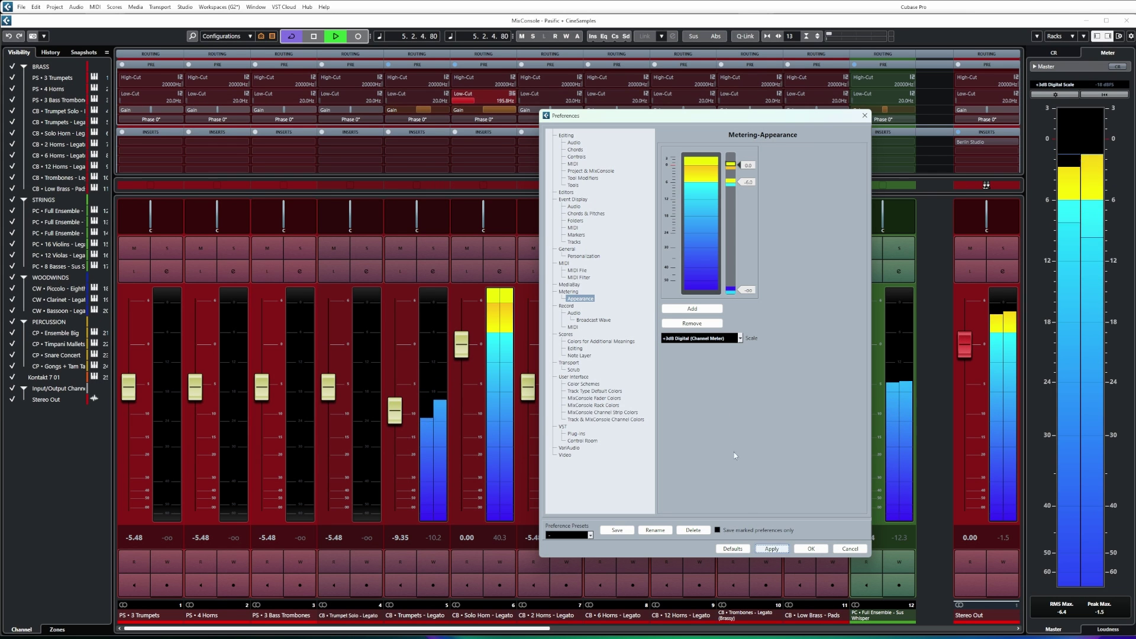
Close Preferences, try K-14 and K-12, settle the master meter on K-20 Scale, then select Solo Horn
key("Return")
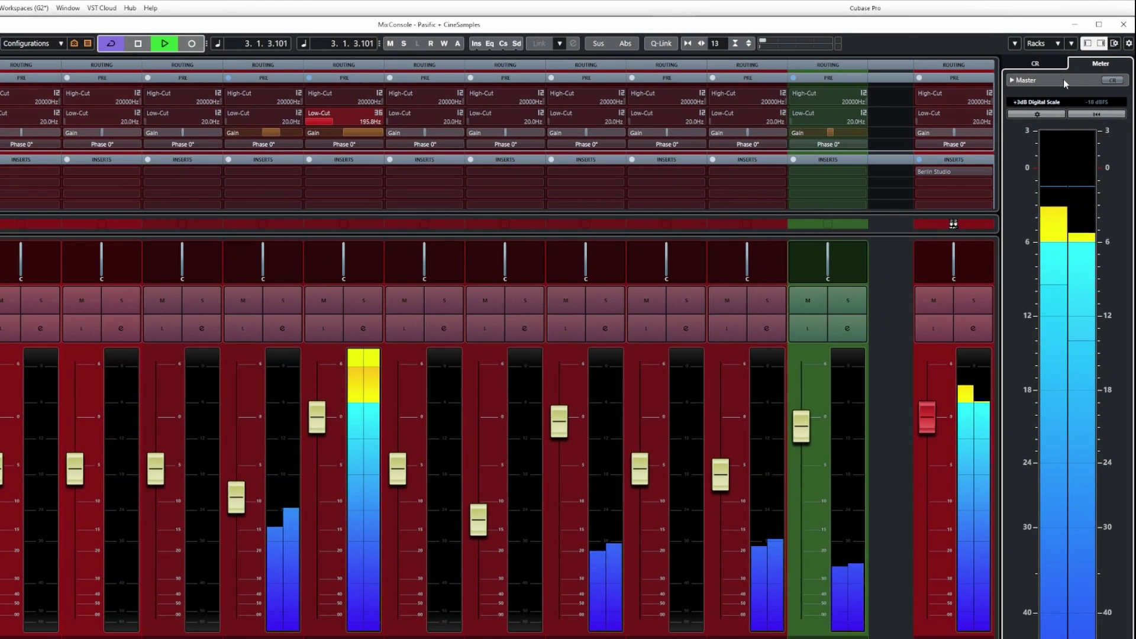
left_click(1027, 103)
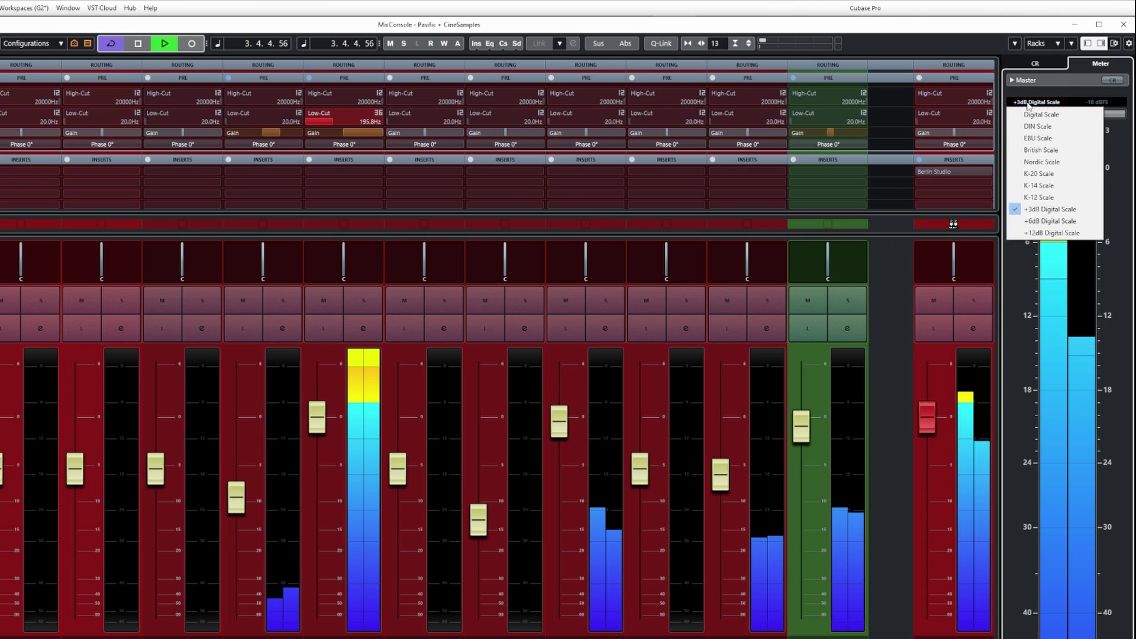
left_click(1038, 185)
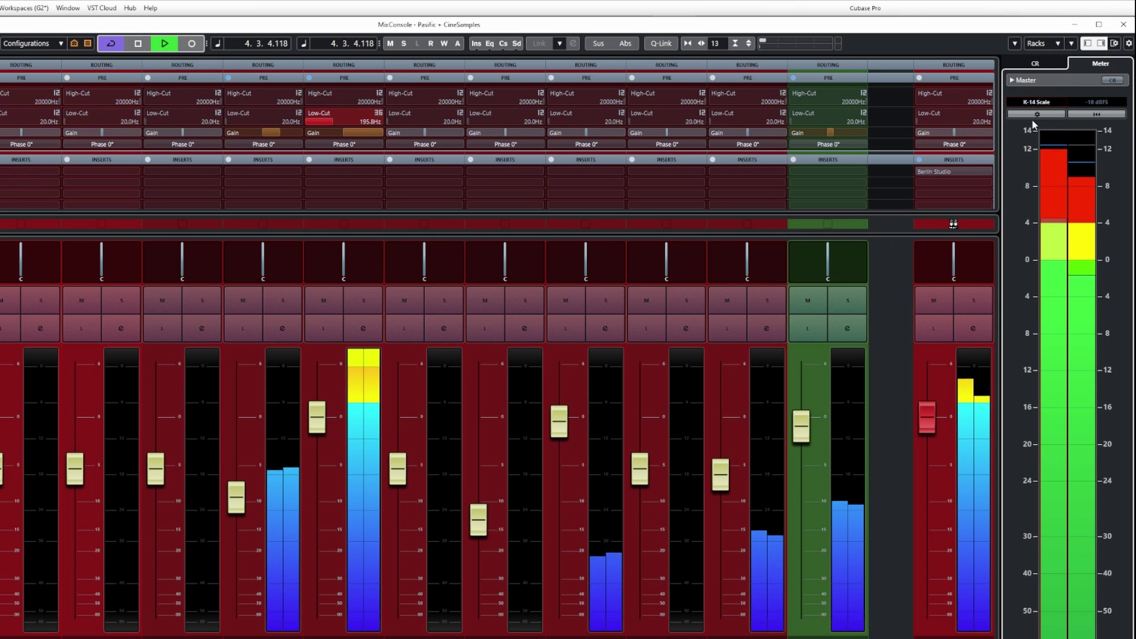
left_click(1032, 103)
left_click(1038, 197)
left_click(1035, 103)
left_click(1038, 173)
left_click(1033, 103)
left_click(1038, 173)
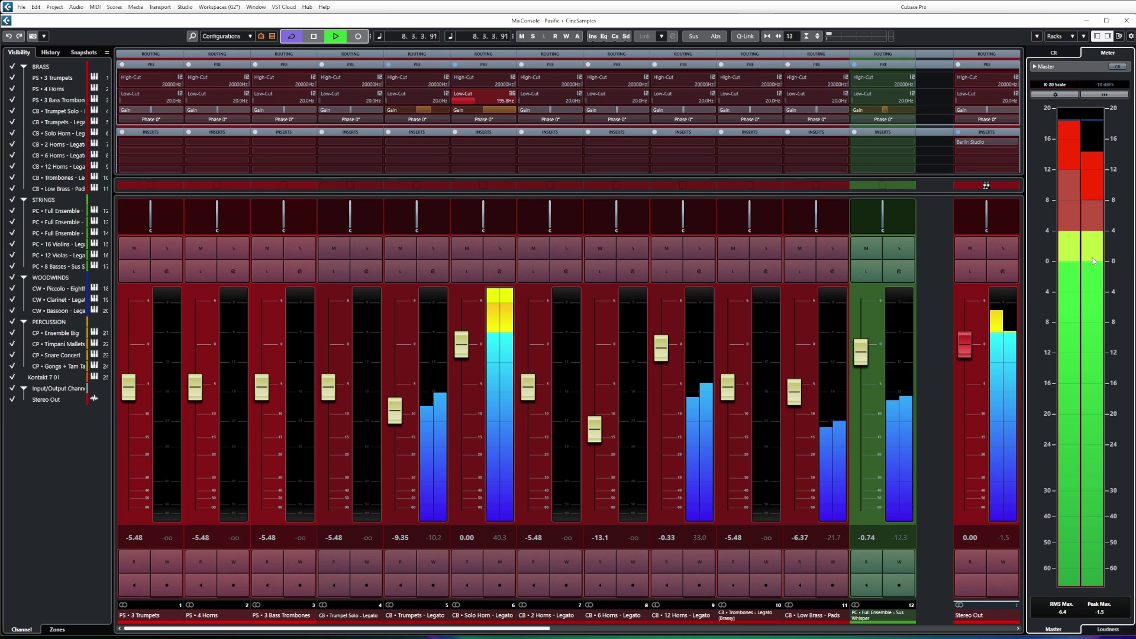
left_click(494, 324)
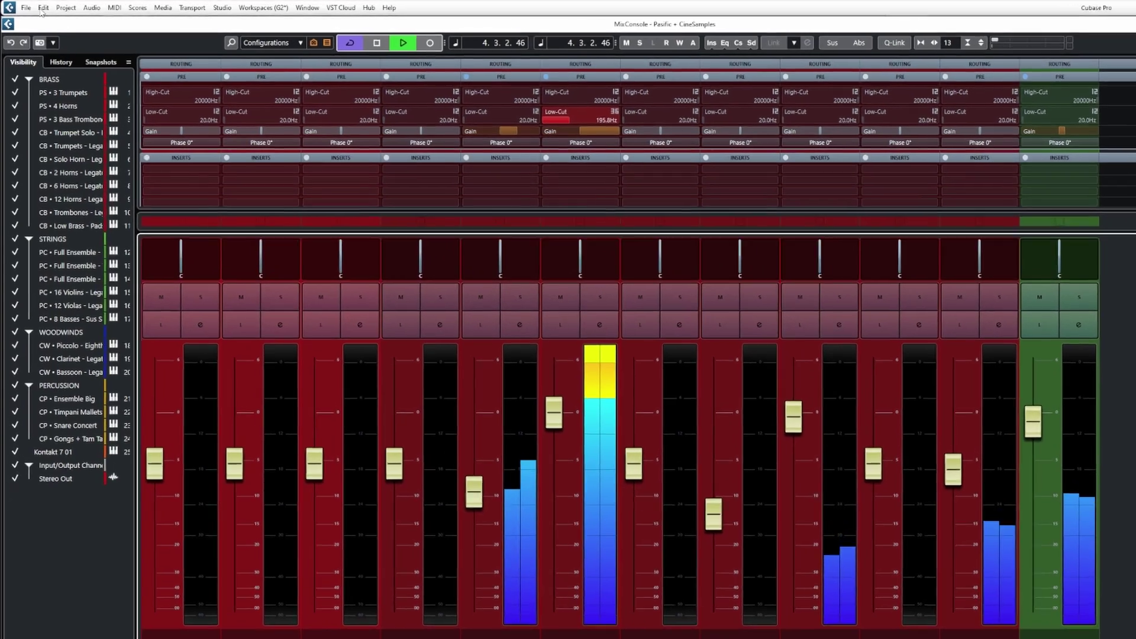
Reopen Edit > Preferences and check the 0.0 point's colour without changing it
left_click(36, 6)
left_click(88, 513)
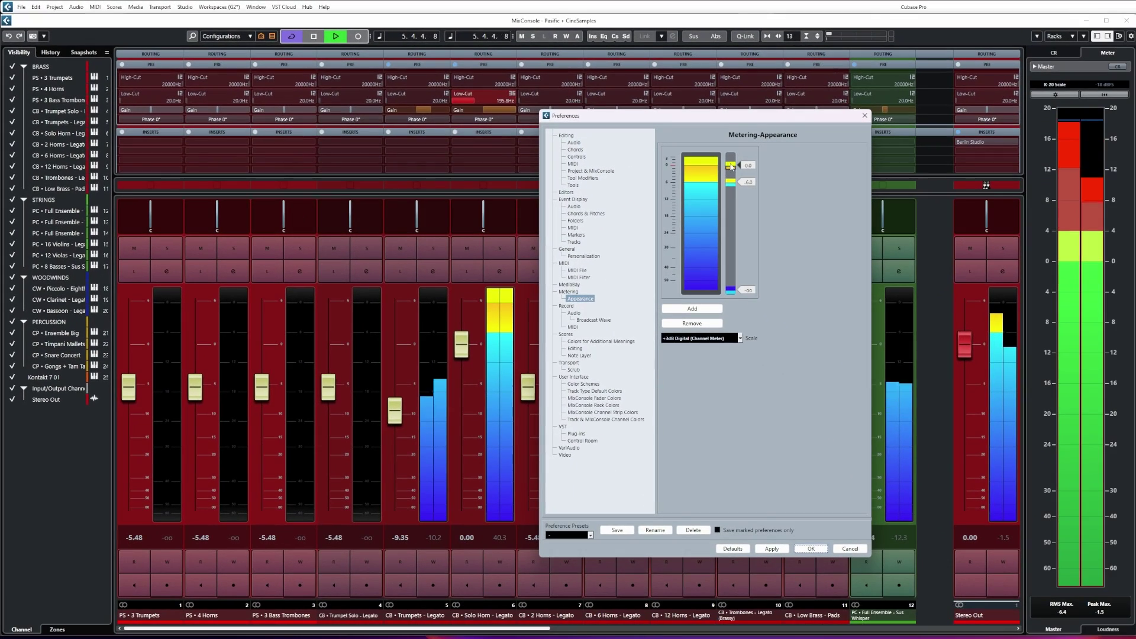
double_click(731, 166)
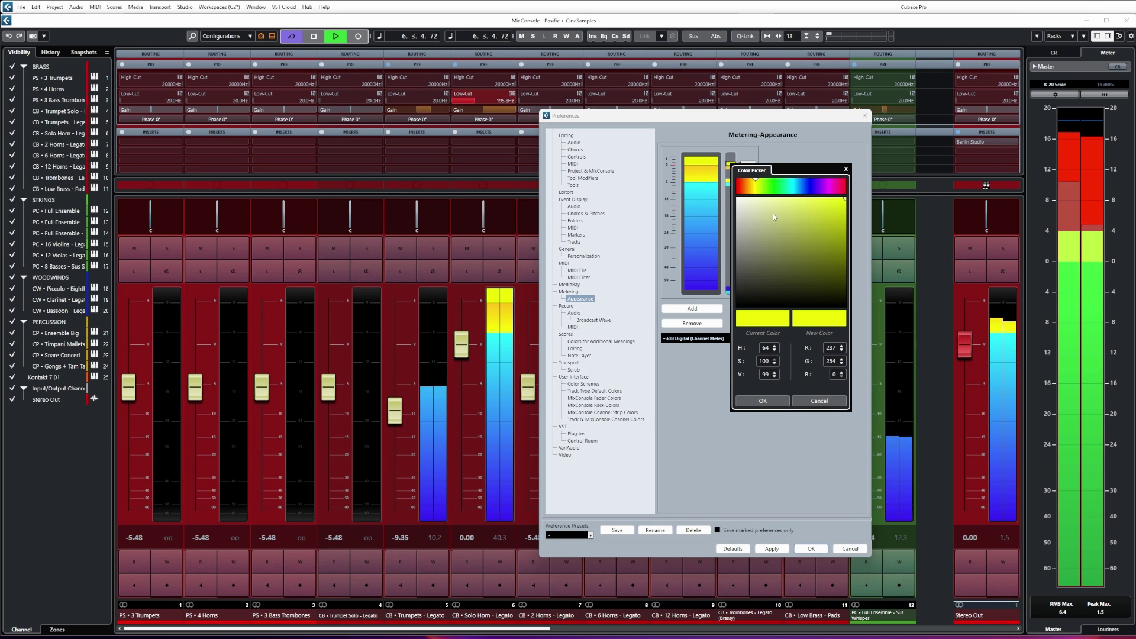
left_click(763, 400)
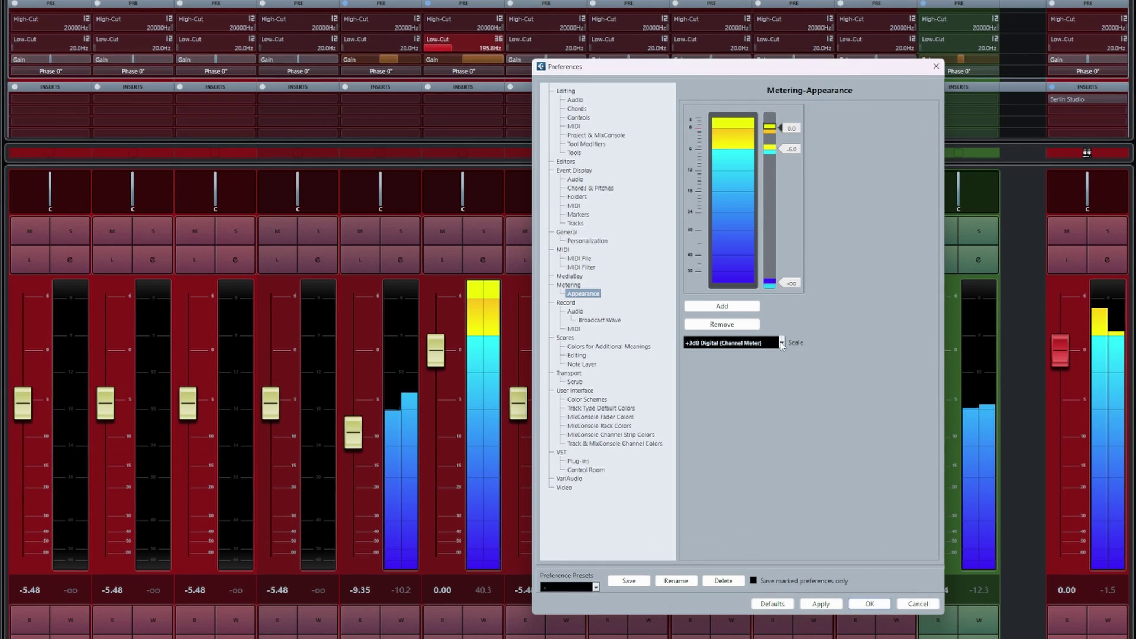
Change the K-20 scale's top colour from red to yellow, then return to +3dB Digital (Channel Meter)
left_click(701, 337)
left_click(696, 399)
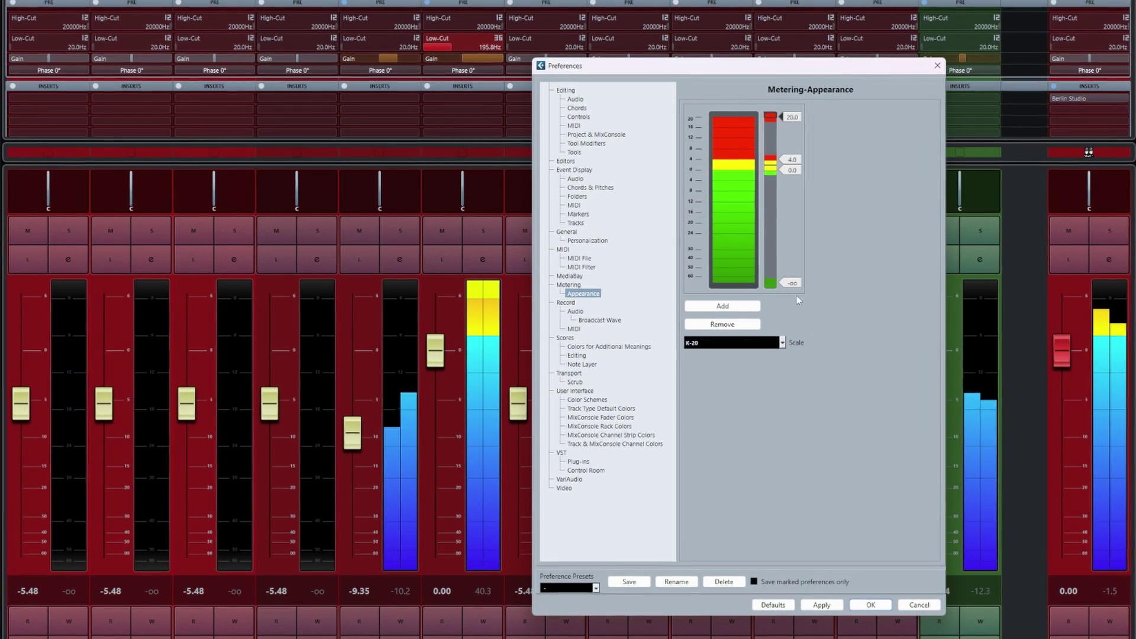
double_click(772, 116)
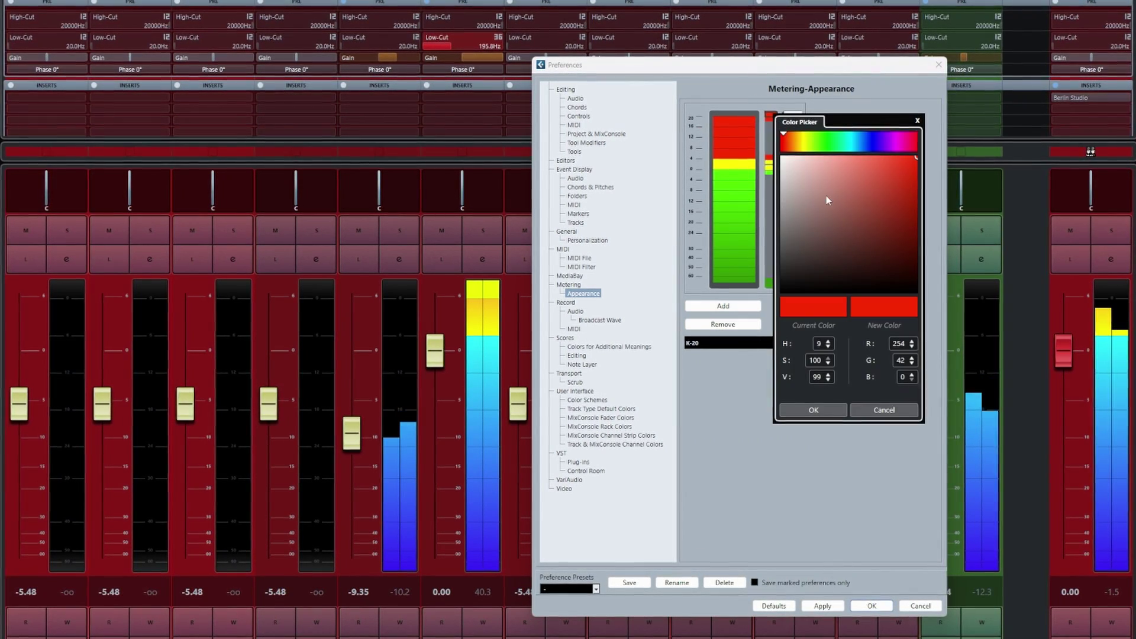
left_click(804, 140)
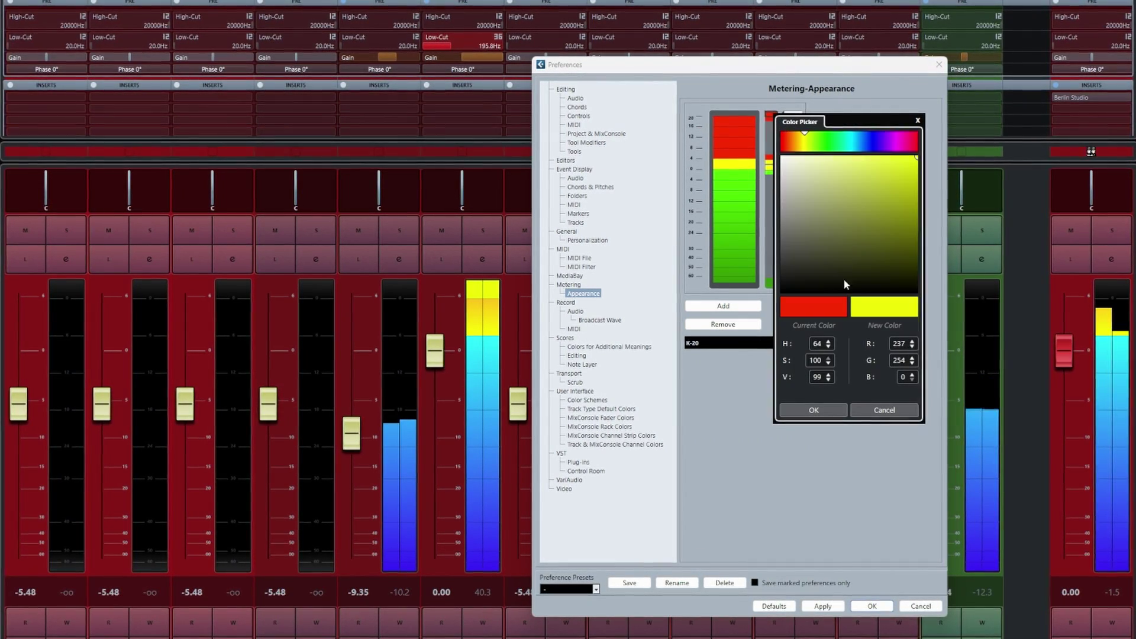
left_click(826, 413)
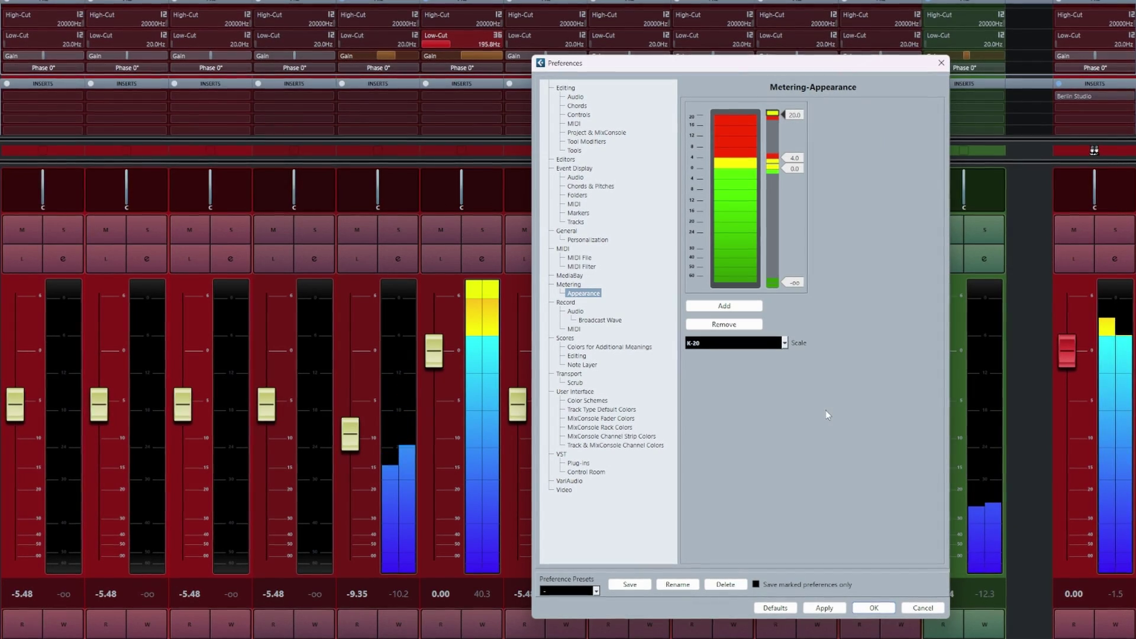
left_click(784, 343)
left_click(734, 451)
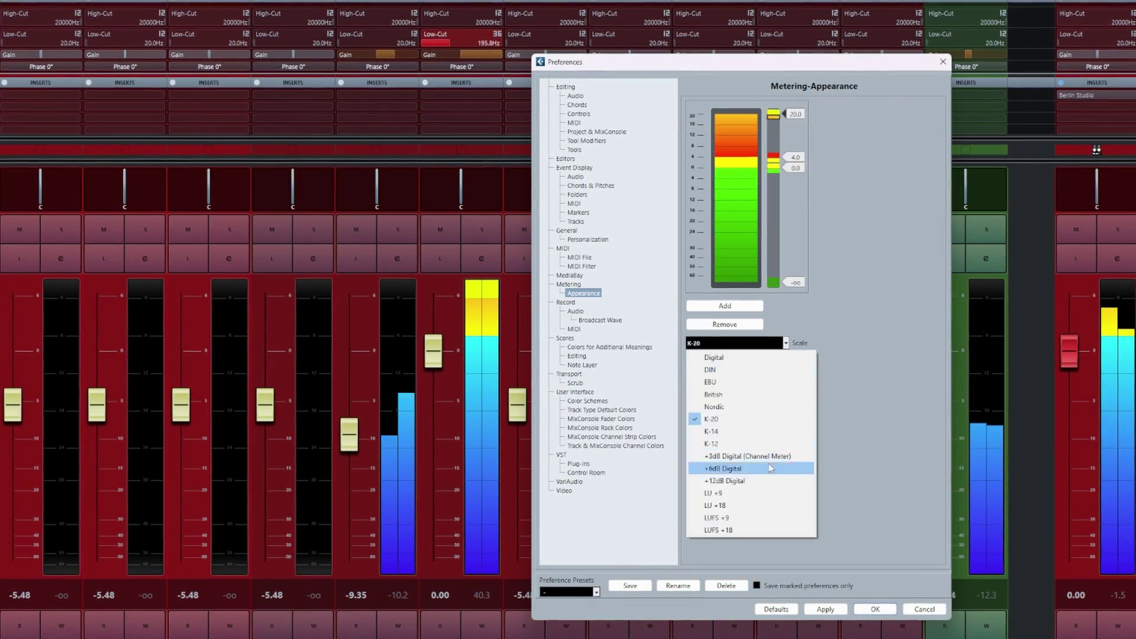
left_click(734, 456)
left_click(785, 343)
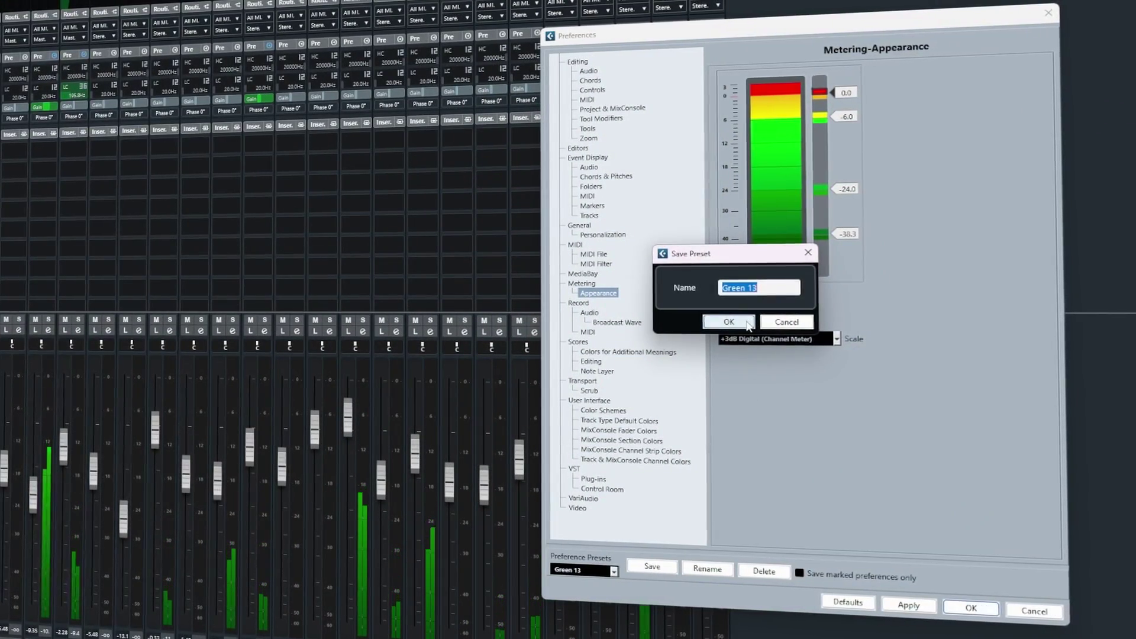
Save the preferences as preset 'Green 13', overwriting the existing one, then reload Green 13
left_click(750, 325)
left_click(705, 333)
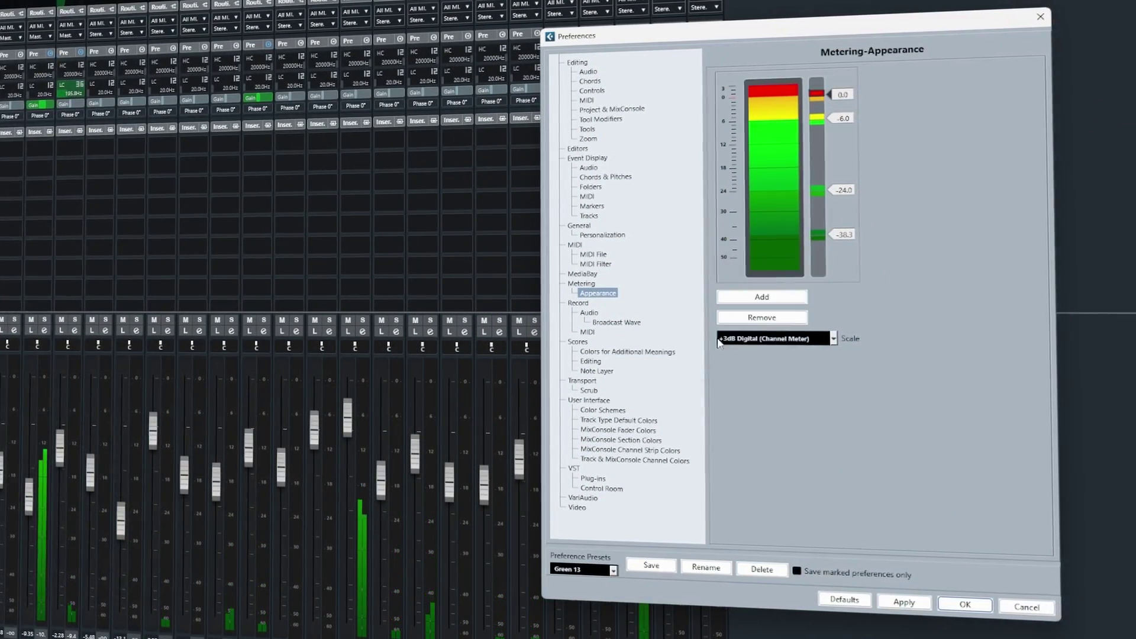
left_click(613, 570)
left_click(597, 637)
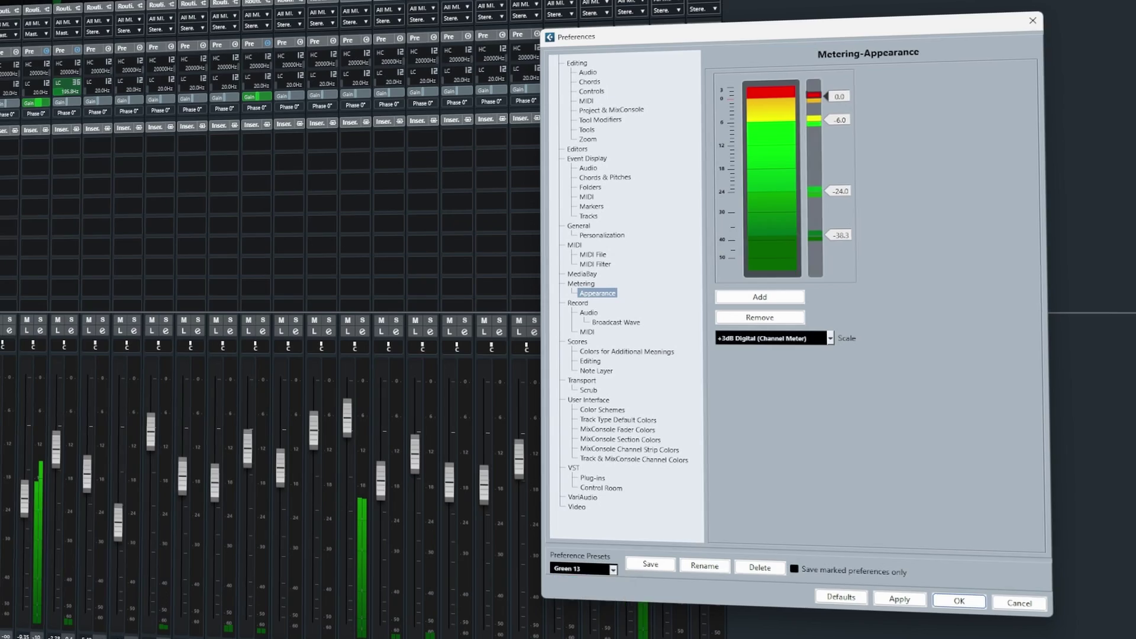
left_click(613, 569)
left_click(595, 580)
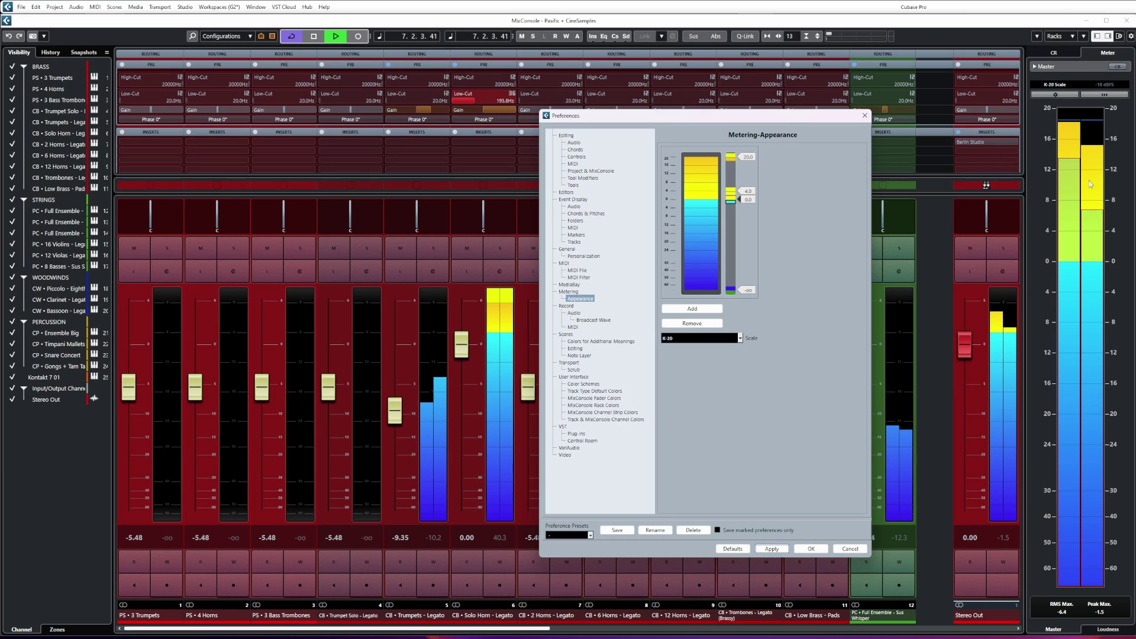
Reset the meter colours to defaults and apply, returning the K-20 master meter to green, yellow and red
left_click(732, 548)
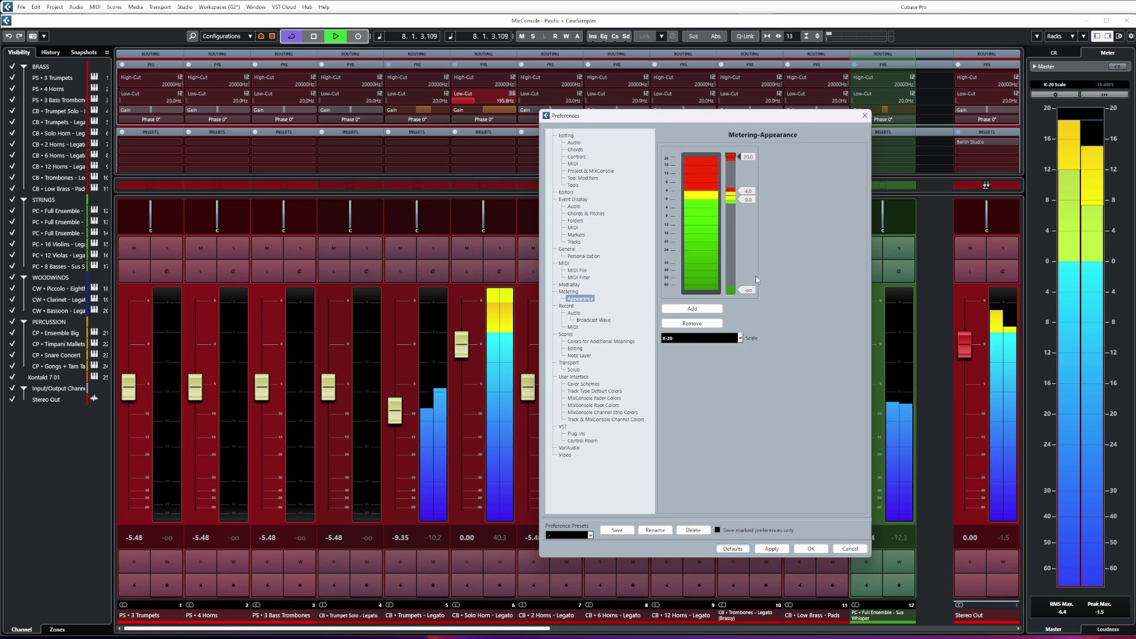
left_click(772, 550)
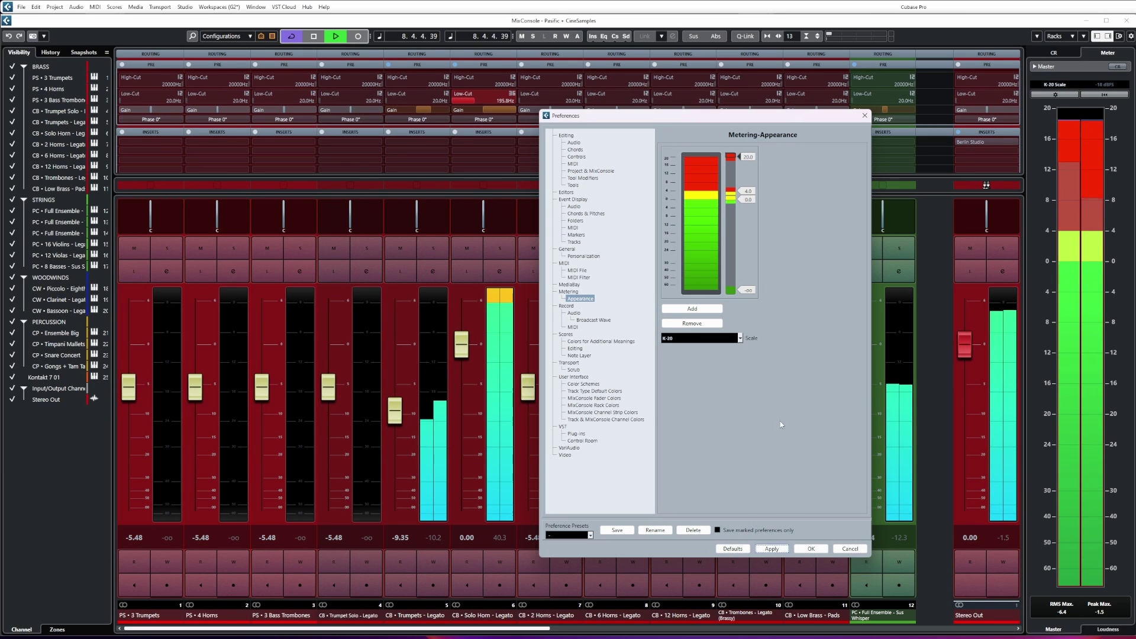